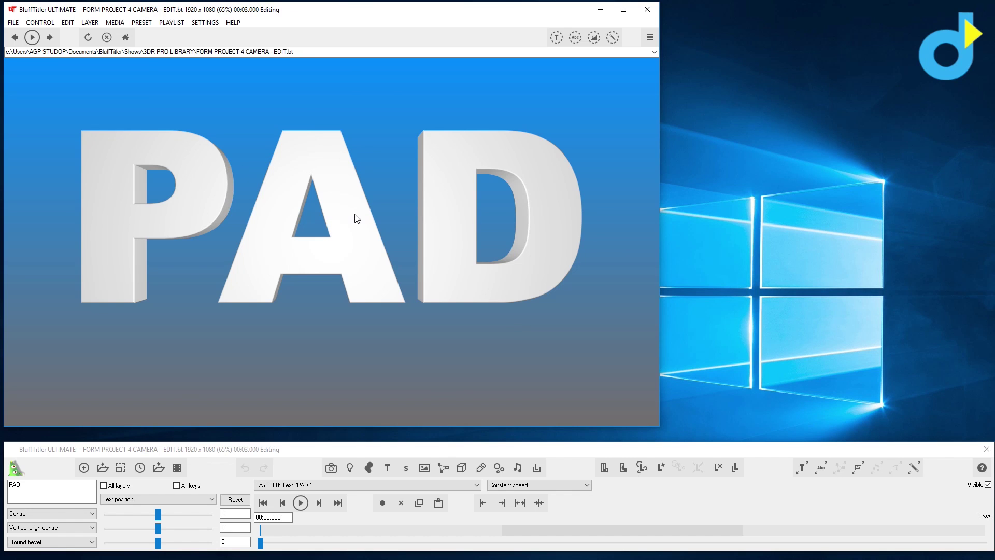
Open TMP01-Template Mix 01 from the BONUS folder.
{"action": "left_click", "coordinate": [46, 46]}
{"action": "left_click", "coordinate": [680, 10]}
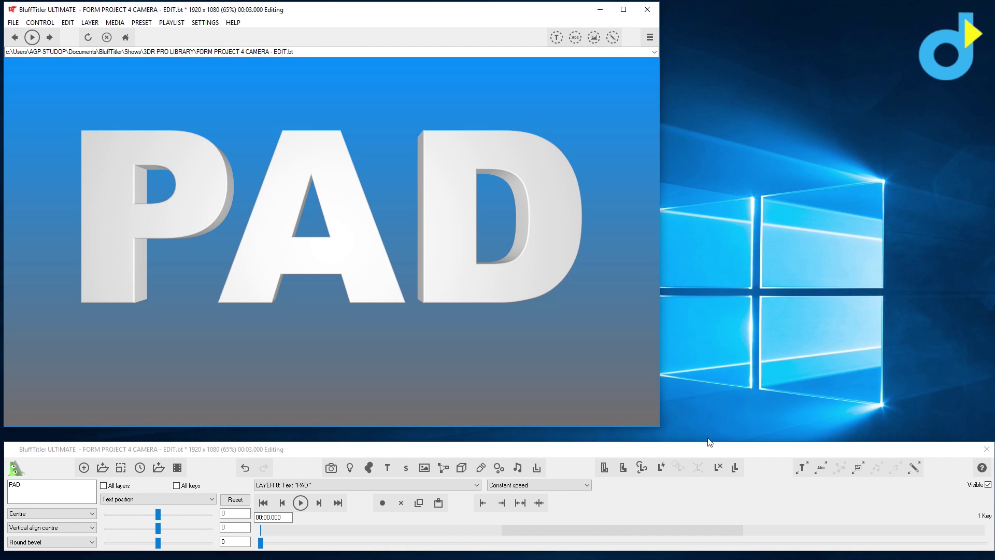
{"action": "key", "text": "ctrl+n"}
{"action": "key", "text": "ctrl+o"}
{"action": "double_click", "coordinate": [73, 138]}
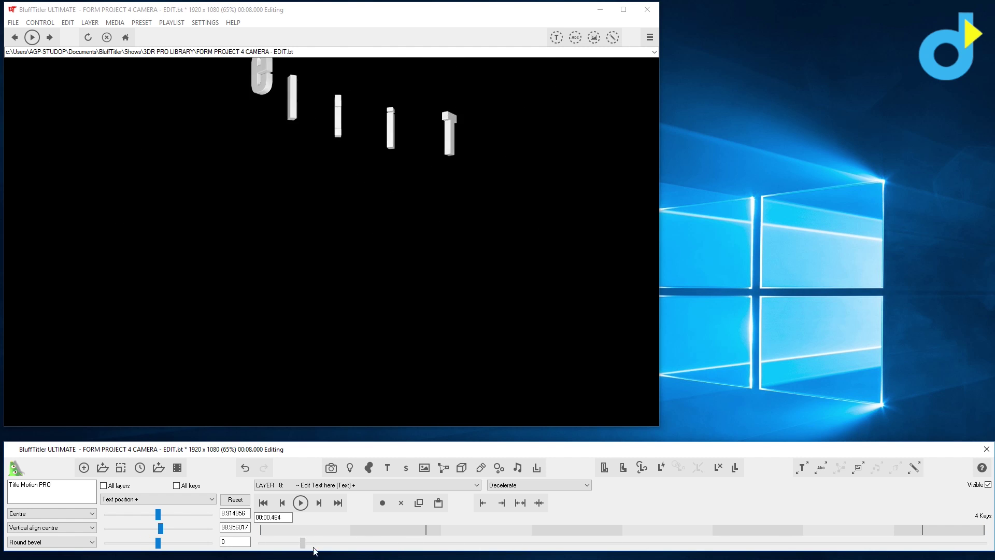
{"action": "key", "text": "ctrl+o"}
{"action": "double_click", "coordinate": [33, 44]}
{"action": "double_click", "coordinate": [44, 50]}
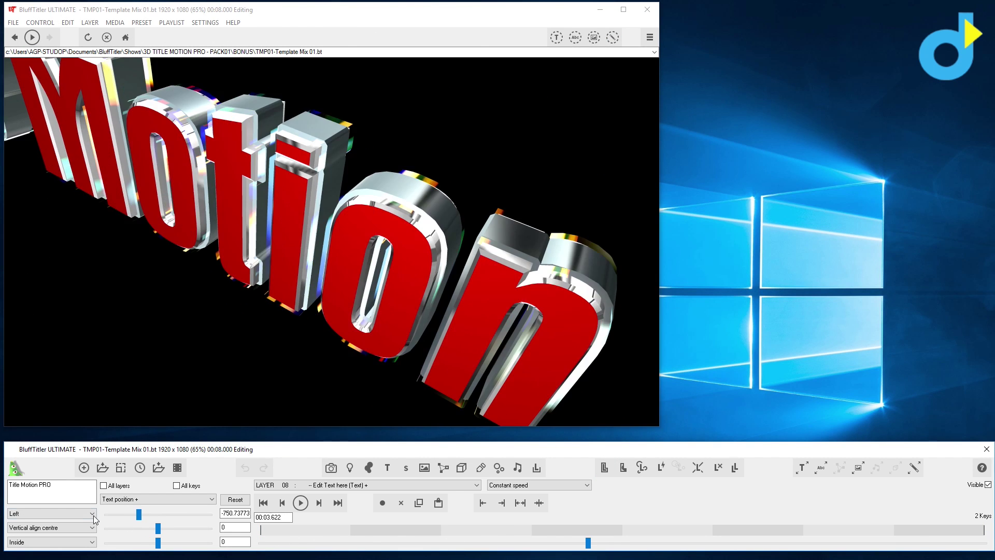
Retitle the show 'BluffTitler 13 Ultimate' and preview the title animation.
{"action": "type", "text": "blBlufftitler 13 Ultimate"}
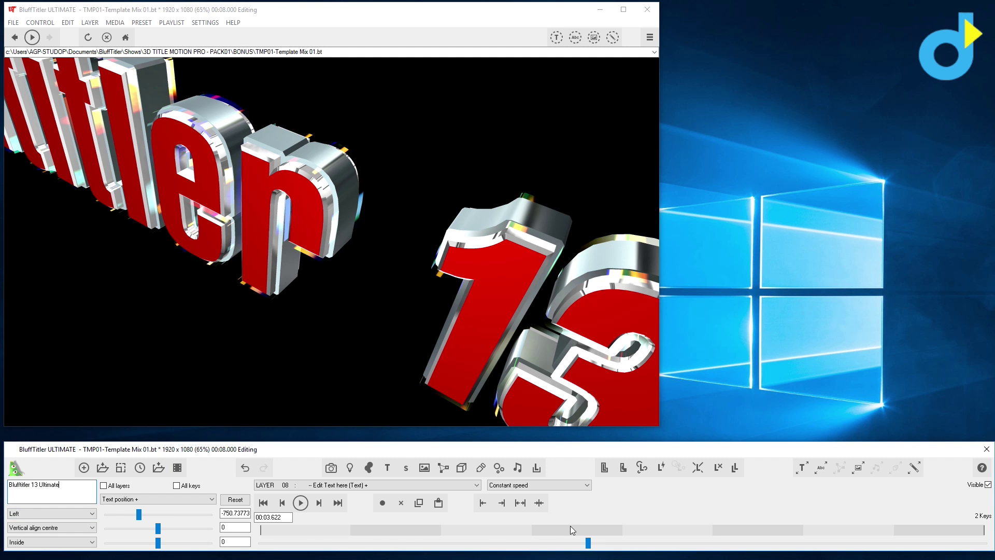
{"action": "left_click_drag", "start_coordinate": [588, 542], "coordinate": [963, 543]}
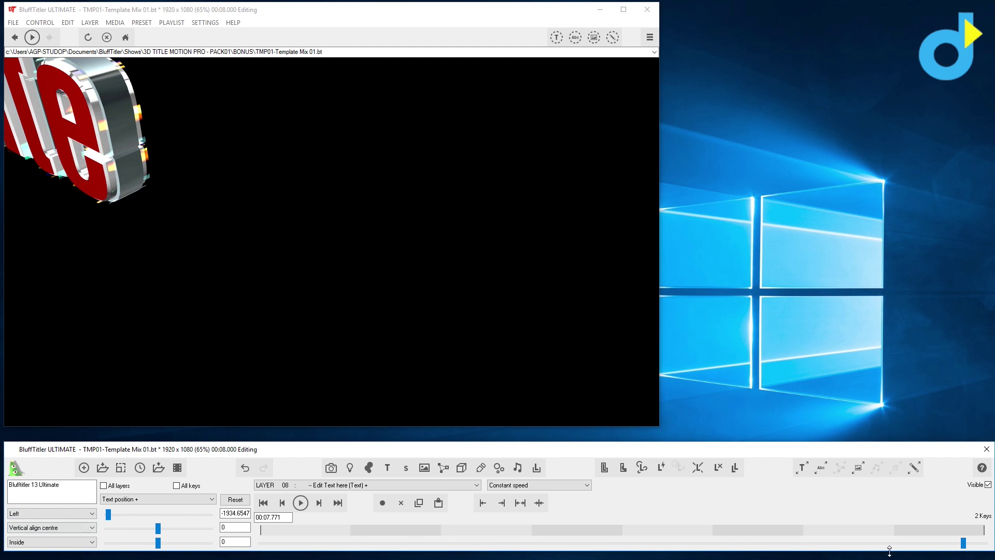
{"action": "left_click_drag", "start_coordinate": [982, 546], "coordinate": [351, 543]}
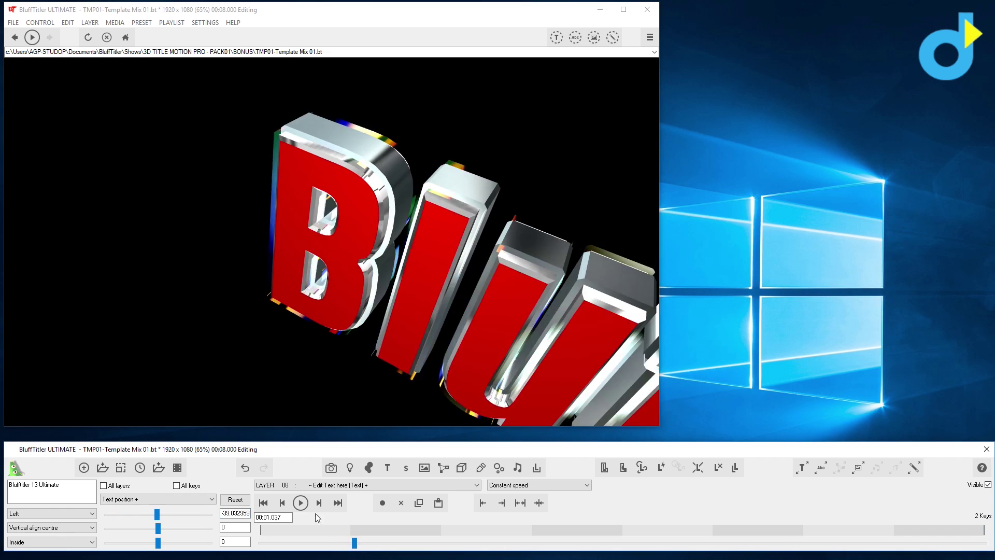
{"action": "left_click", "coordinate": [301, 502]}
{"action": "left_click", "coordinate": [294, 270]}
{"action": "left_click_drag", "start_coordinate": [558, 543], "coordinate": [478, 543]}
Turn the letter faces purple with the Colour sliders, then load Template Mix 02.
{"action": "left_click", "coordinate": [159, 499]}
{"action": "left_click", "coordinate": [125, 362]}
{"action": "mouse_move", "coordinate": [209, 514]}
{"action": "left_mouse_down"}
{"action": "mouse_move", "coordinate": [106, 514]}
{"action": "mouse_move", "coordinate": [209, 528]}
{"action": "mouse_move", "coordinate": [106, 528]}
{"action": "left_mouse_up"}
{"action": "left_click_drag", "start_coordinate": [106, 514], "coordinate": [169, 515]}
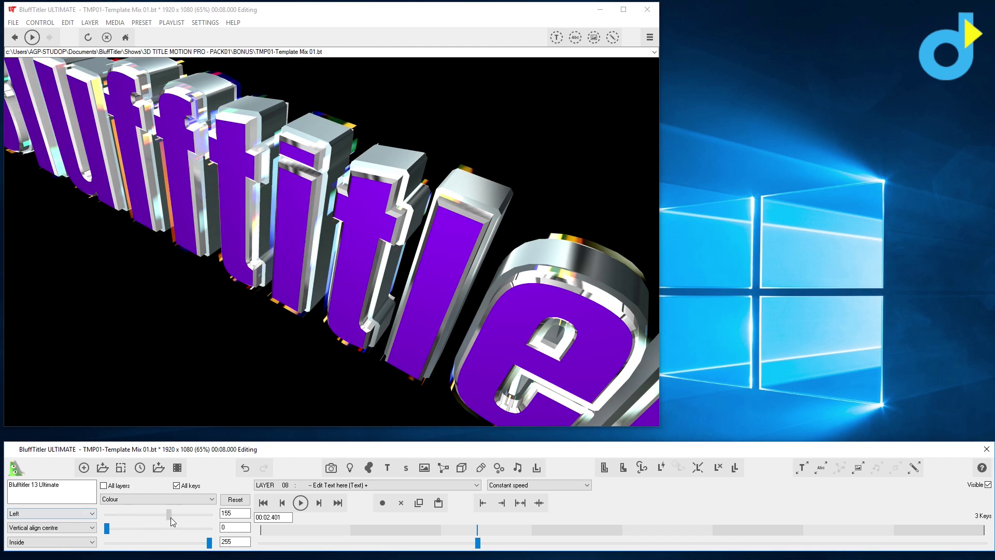
{"action": "mouse_move", "coordinate": [543, 529]}
{"action": "left_mouse_down"}
{"action": "mouse_move", "coordinate": [332, 529]}
{"action": "mouse_move", "coordinate": [591, 518]}
{"action": "left_mouse_up"}
{"action": "key", "text": "Page_Down"}
{"action": "left_click", "coordinate": [507, 325]}
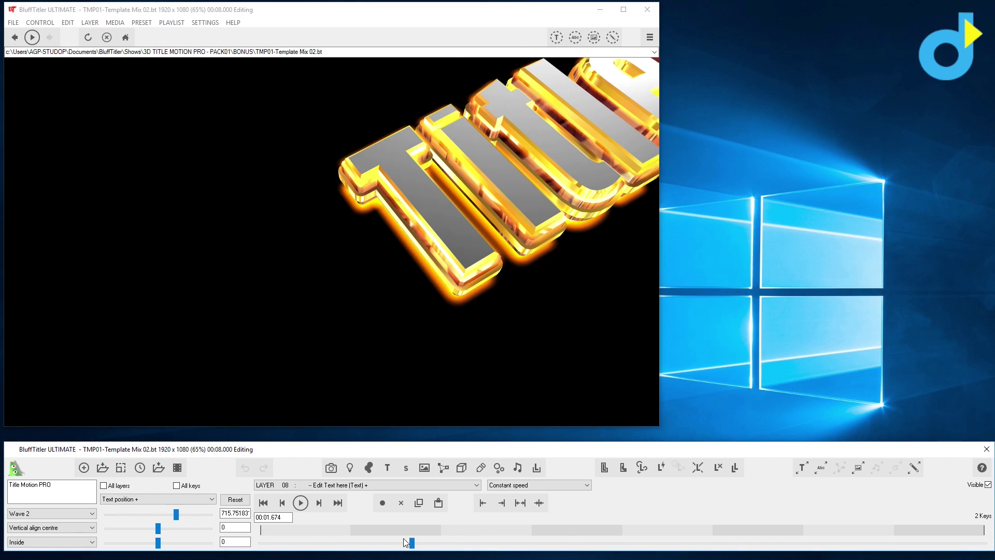
Preview Template Mix 03 and Template Mix 04 by scrubbing their animations.
{"action": "left_click_drag", "start_coordinate": [406, 542], "coordinate": [498, 542]}
{"action": "key", "text": "ctrl+o"}
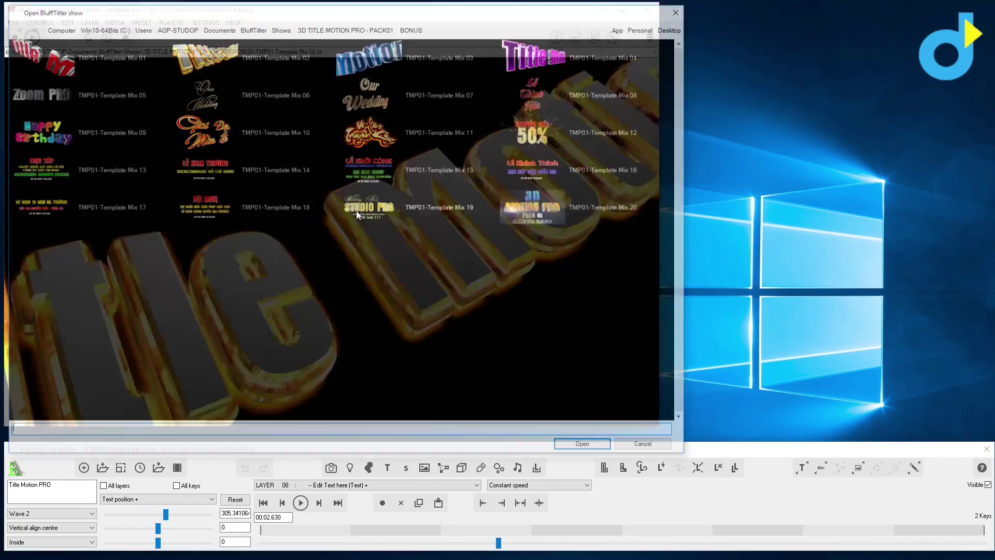
{"action": "left_click_drag", "start_coordinate": [289, 543], "coordinate": [757, 542]}
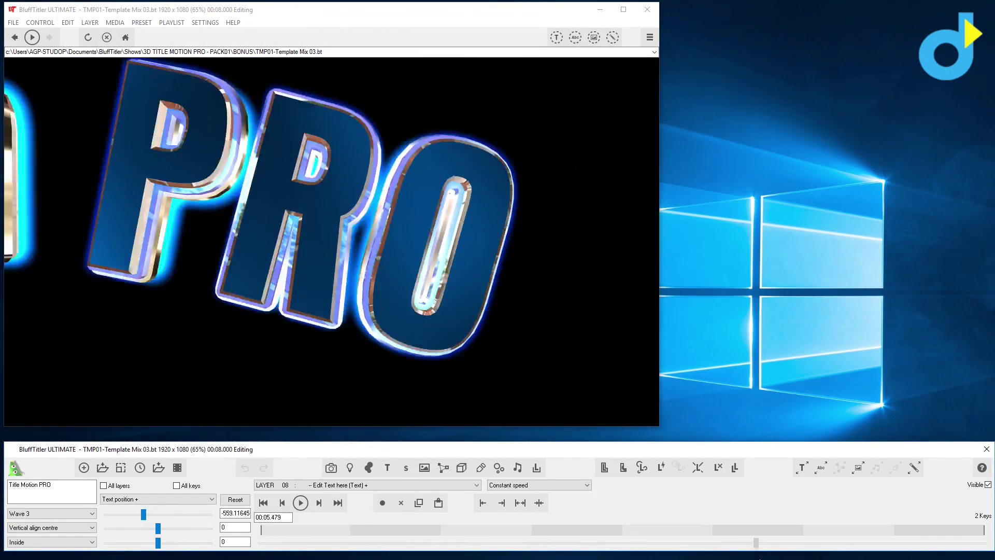
{"action": "key", "text": "Page_Down"}
{"action": "left_click_drag", "start_coordinate": [341, 542], "coordinate": [765, 543]}
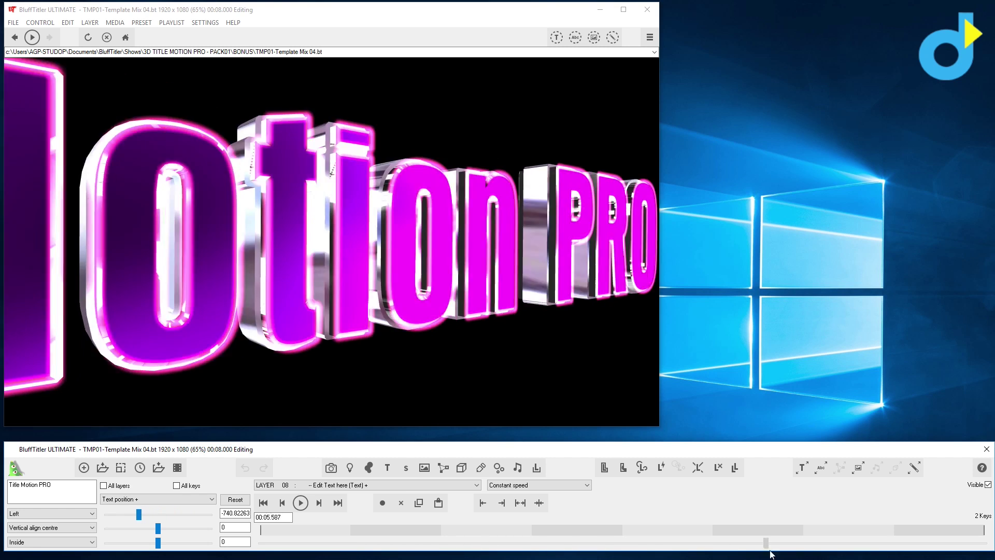
{"action": "left_click", "coordinate": [637, 542]}
Select Mix 04's main camera layer and rotate it to a new viewing angle.
{"action": "key", "text": "Page_Up"}
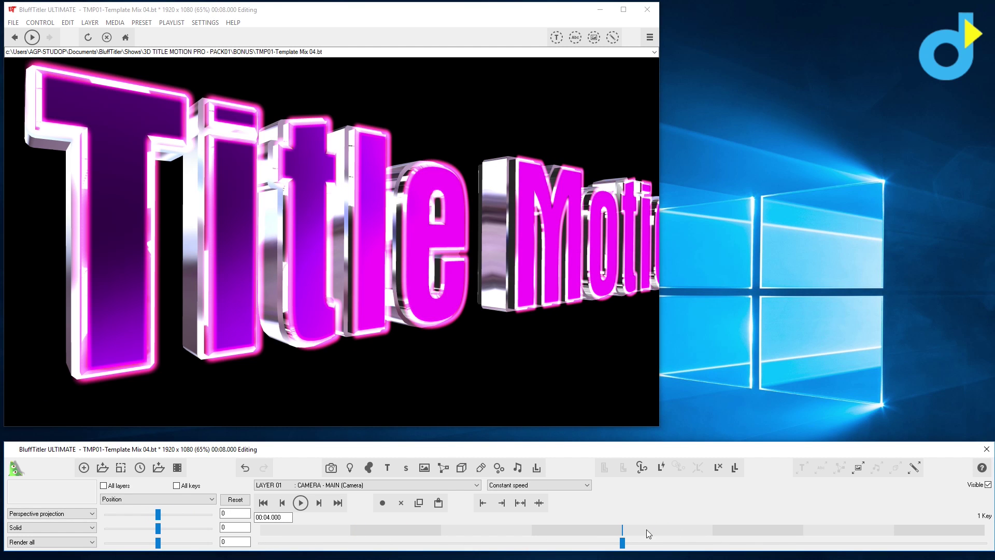
{"action": "left_click_drag", "start_coordinate": [252, 297], "coordinate": [231, 326]}
{"action": "left_click", "coordinate": [725, 543]}
{"action": "left_click_drag", "start_coordinate": [449, 391], "coordinate": [628, 216]}
{"action": "left_click", "coordinate": [422, 542]}
{"action": "left_click", "coordinate": [836, 542]}
{"action": "left_click", "coordinate": [529, 542]}
{"action": "left_click", "coordinate": [618, 543]}
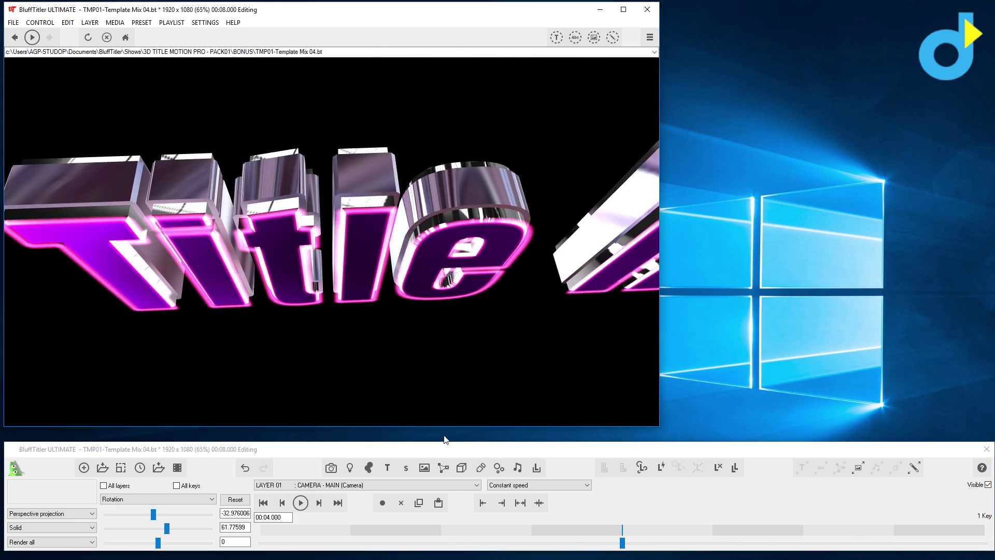
{"action": "left_click", "coordinate": [535, 543]}
{"action": "left_click", "coordinate": [715, 542]}
Open TMP01-Template Mix 05, answering the save prompt.
{"action": "key", "text": "ctrl+o"}
{"action": "left_click", "coordinate": [582, 445]}
{"action": "left_click", "coordinate": [509, 331]}
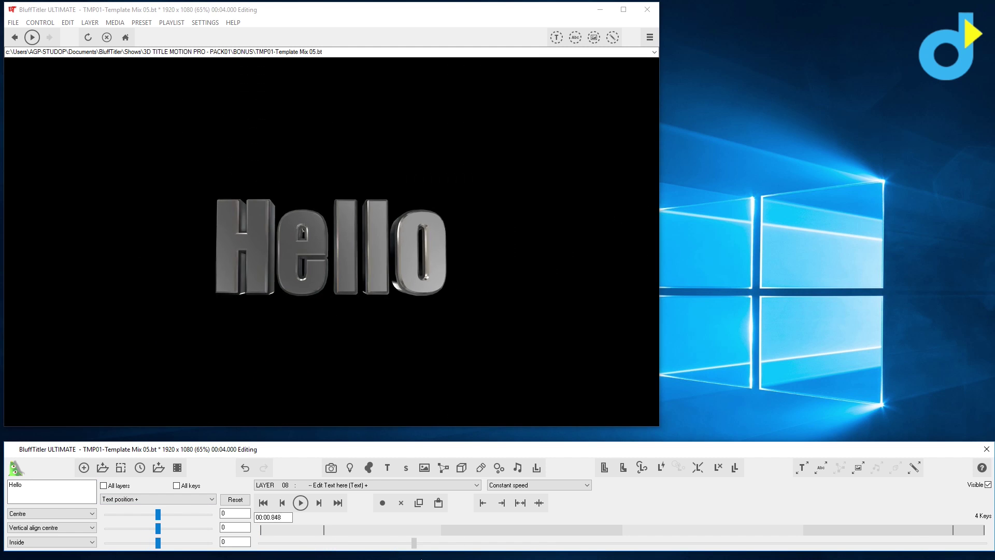
Open Template Mix 06, answering the save prompt.
{"action": "key", "text": "ctrl+o"}
{"action": "left_click", "coordinate": [582, 444]}
{"action": "left_click", "coordinate": [509, 332]}
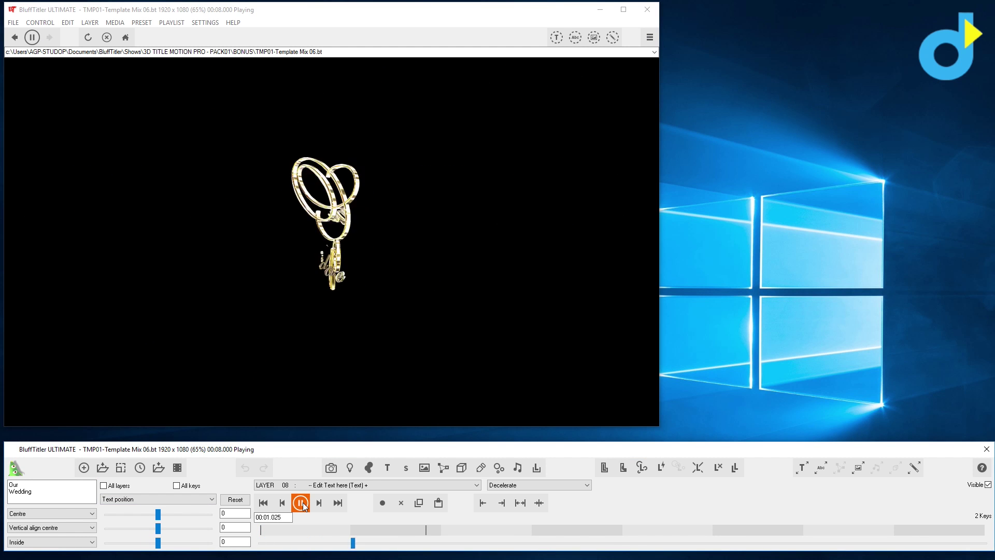
Switch the Our Wedding title to a different script font and start a new text line.
{"action": "key", "text": "ctrl+f"}
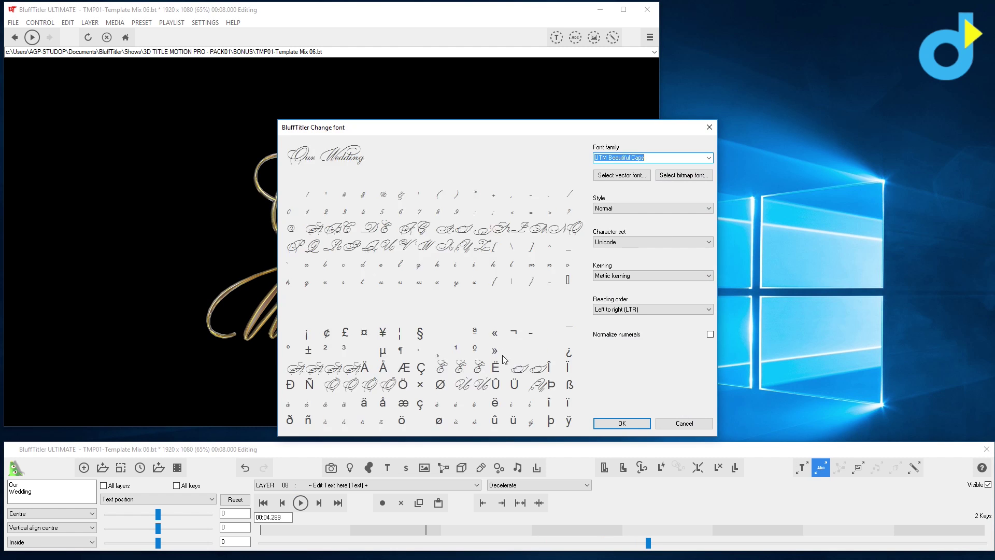
{"action": "left_click", "coordinate": [617, 424]}
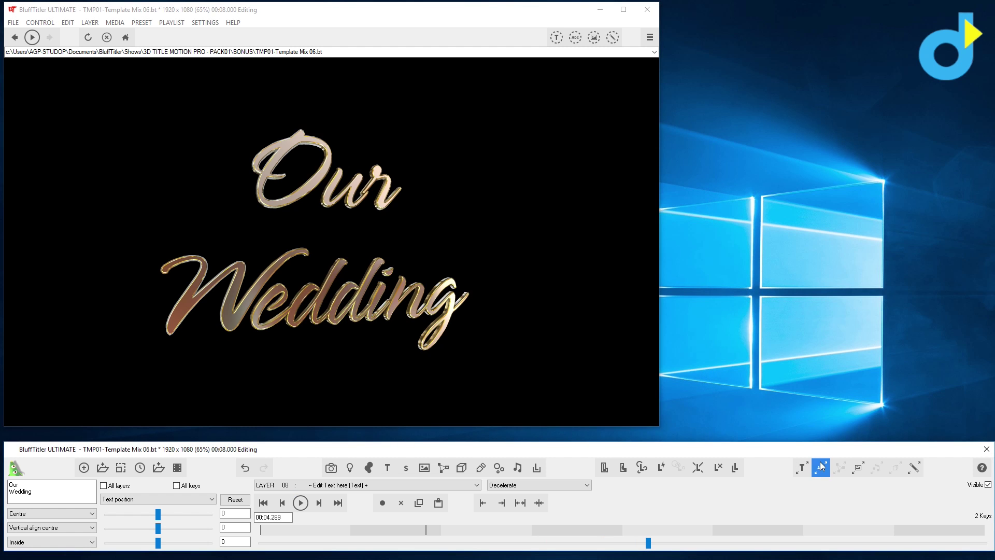
{"action": "left_click", "coordinate": [822, 466]}
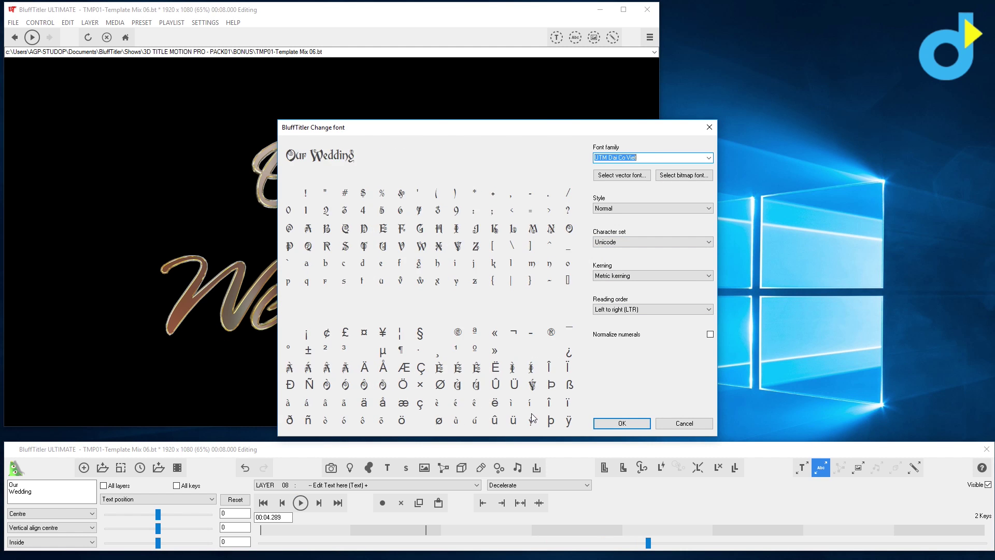
{"action": "key", "text": "Return"}
{"action": "left_click_drag", "start_coordinate": [648, 543], "coordinate": [630, 543]}
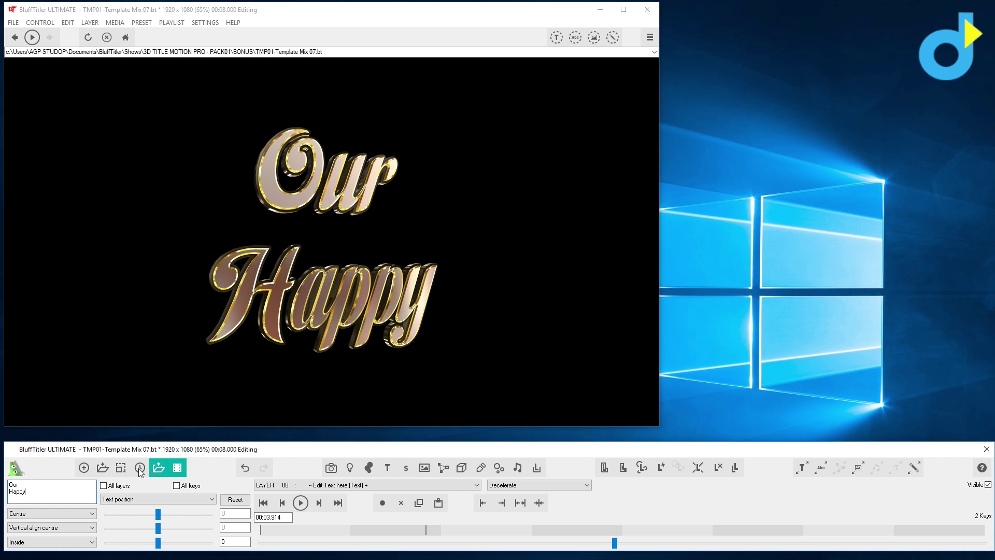
{"action": "key", "text": "Return"}
Finish the Mix 07 text as 'Our Happy Wedding' and play the animation.
{"action": "type", "text": "Wedding"}
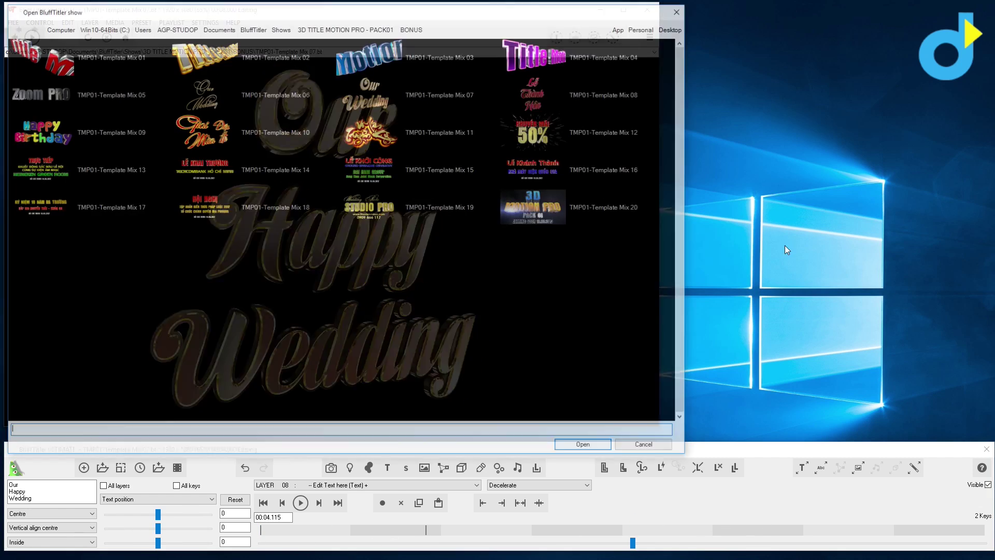
{"action": "left_click_drag", "start_coordinate": [321, 540], "coordinate": [281, 526]}
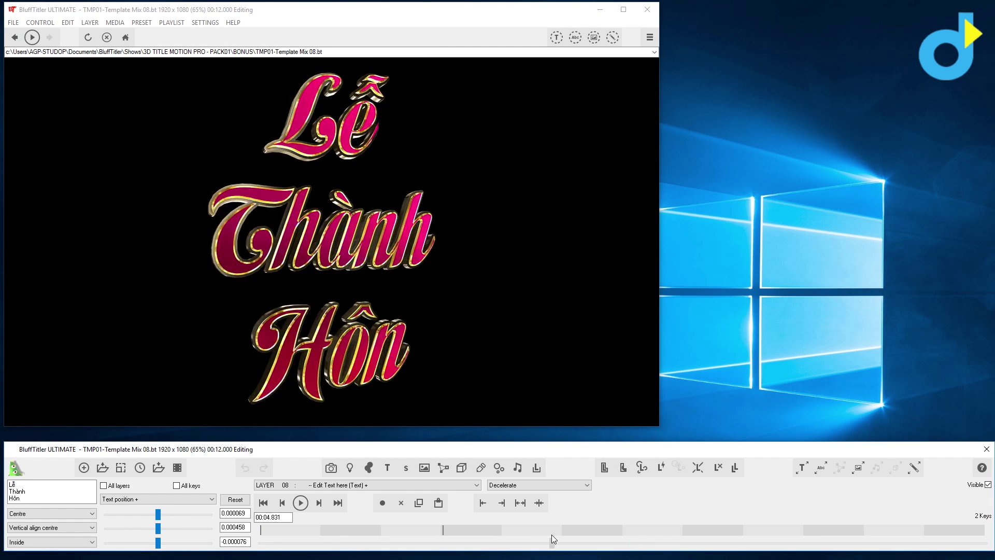
{"action": "left_click", "coordinate": [154, 499]}
{"action": "left_click", "coordinate": [125, 295]}
{"action": "left_click", "coordinate": [300, 503]}
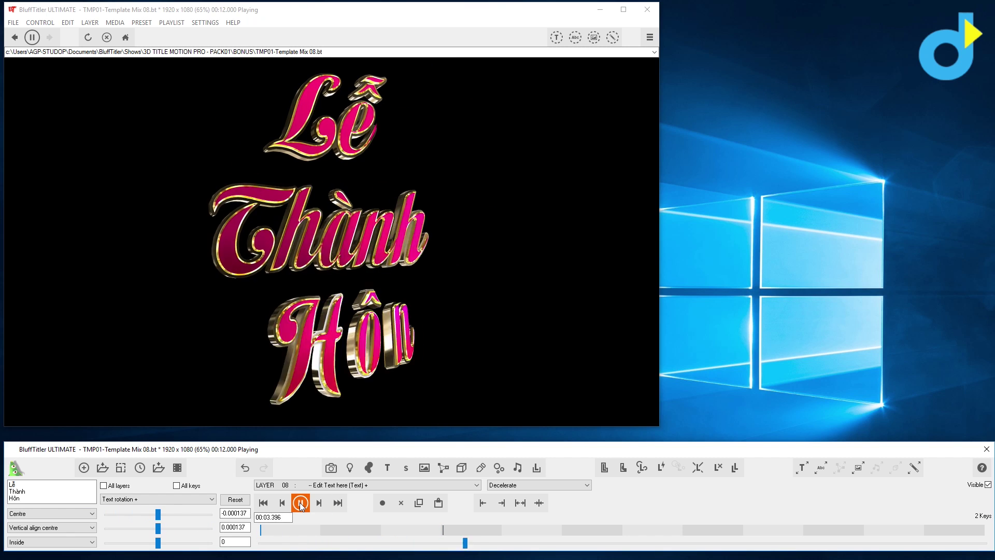
Load Template Mix 09 and replace all its texts with 'Our Baby'.
{"action": "key", "text": "ctrl+o"}
{"action": "double_click", "coordinate": [109, 132]}
{"action": "left_click", "coordinate": [508, 327]}
{"action": "type", "text": "Our Baby"}
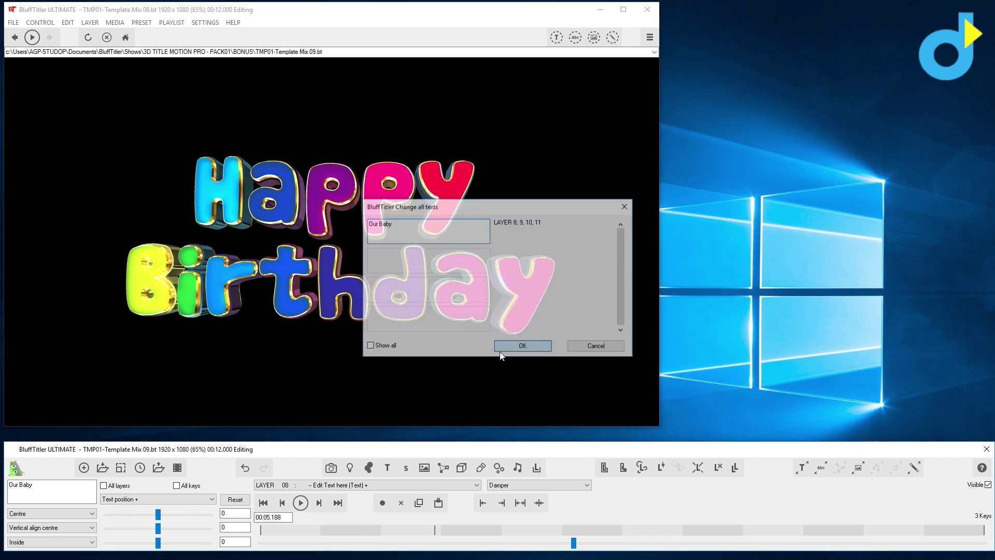
{"action": "key", "text": "Return"}
Retitle Template Mix 10 as 'Our' / 'Wedding' on two lines, then load Template Mix 11.
{"action": "key", "text": "ctrl+o"}
{"action": "double_click", "coordinate": [221, 136]}
{"action": "mouse_move", "coordinate": [263, 543]}
{"action": "left_mouse_down"}
{"action": "mouse_move", "coordinate": [608, 541]}
{"action": "mouse_move", "coordinate": [541, 543]}
{"action": "left_mouse_up"}
{"action": "left_click", "coordinate": [52, 491]}
{"action": "key", "text": "ctrl+a"}
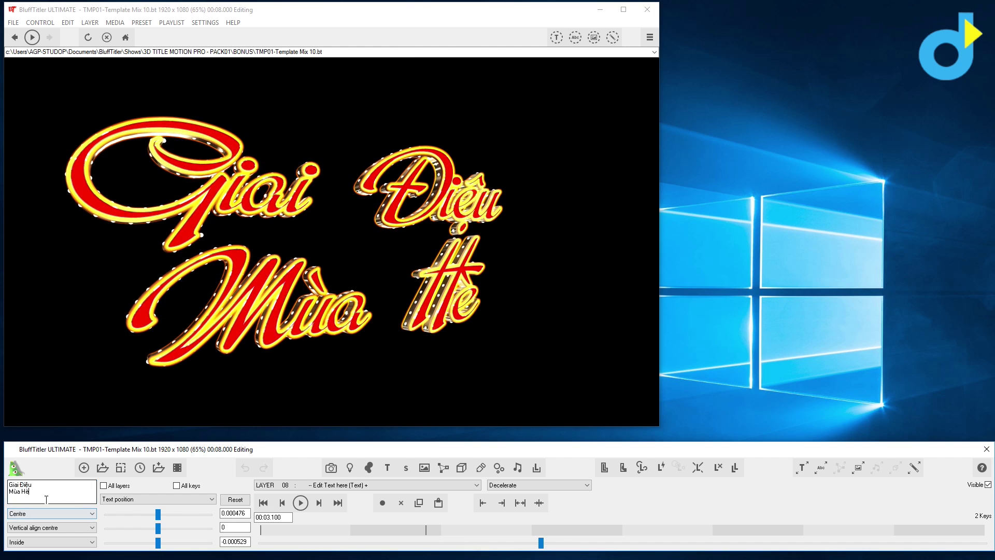
{"action": "type", "text": "Our"}
{"action": "key", "text": "Return"}
{"action": "type", "text": "Wedding"}
{"action": "left_click_drag", "start_coordinate": [541, 542], "coordinate": [290, 543]}
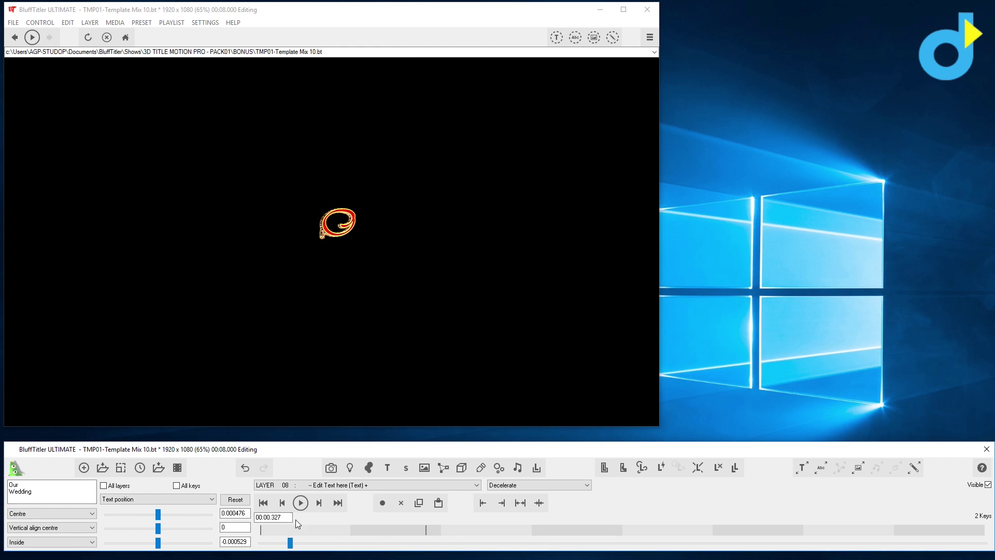
{"action": "key", "text": "ctrl+o"}
{"action": "double_click", "coordinate": [360, 136]}
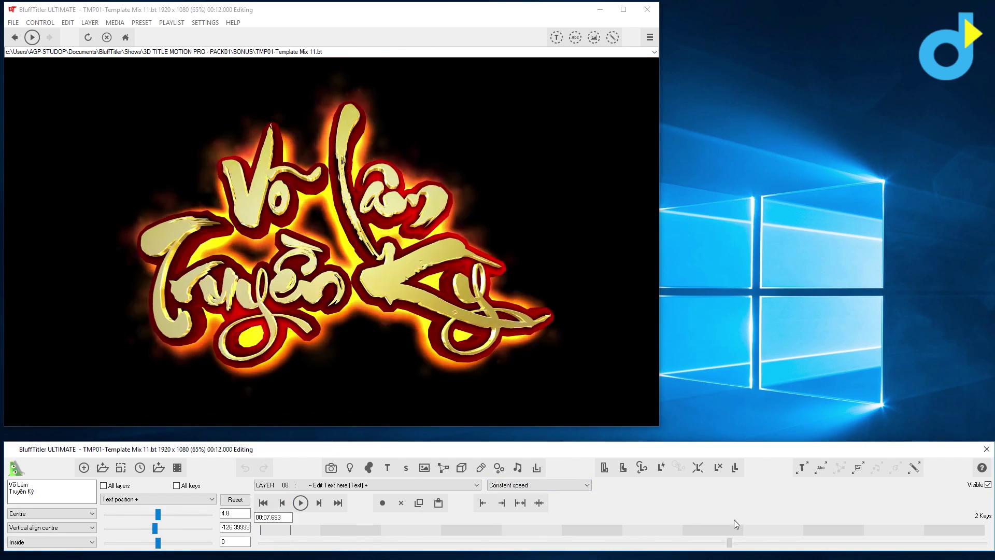
Shift the Võ Lâm Truyền Kỳ title glow to yellow with the Colour sliders.
{"action": "left_click_drag", "start_coordinate": [209, 514], "coordinate": [79, 514]}
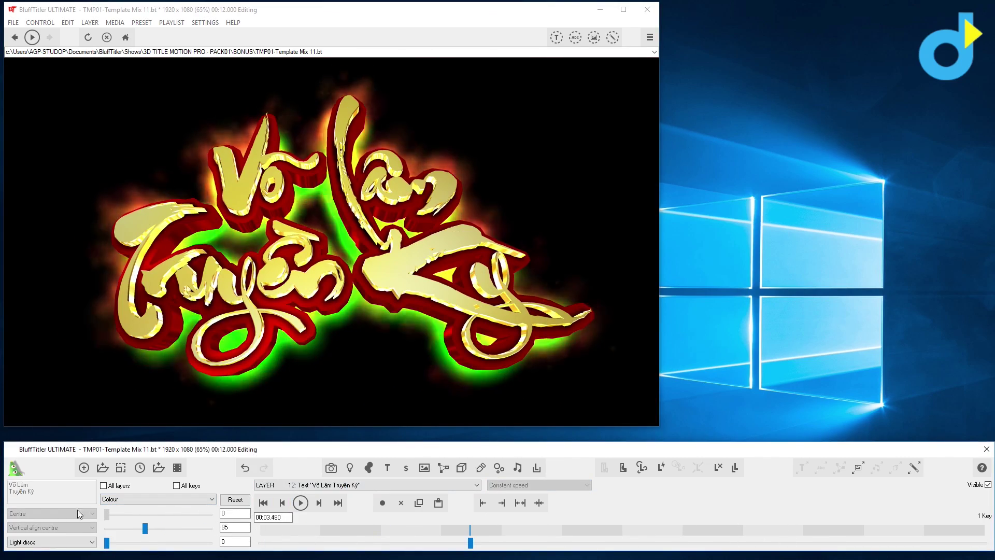
{"action": "left_click_drag", "start_coordinate": [209, 529], "coordinate": [104, 529]}
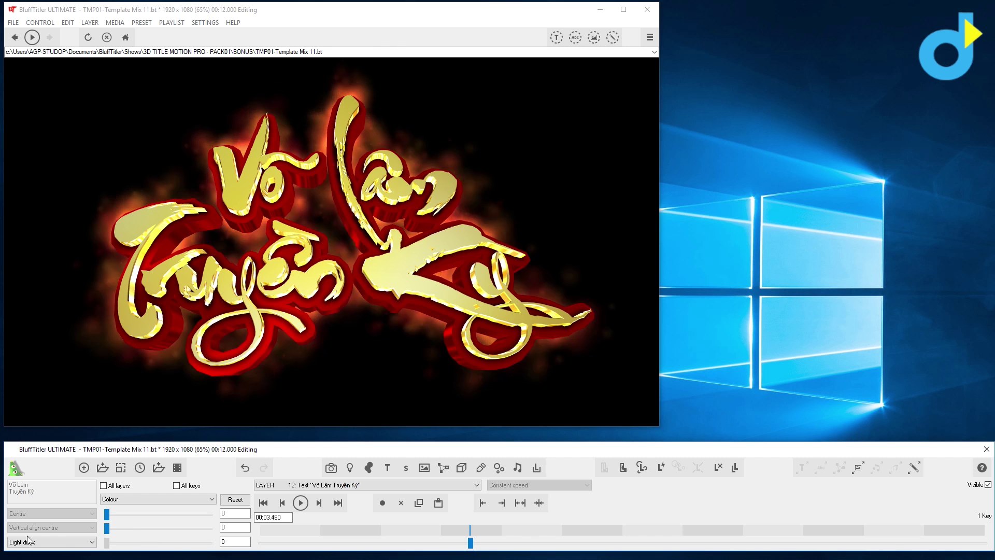
{"action": "left_click_drag", "start_coordinate": [145, 535], "coordinate": [162, 529]}
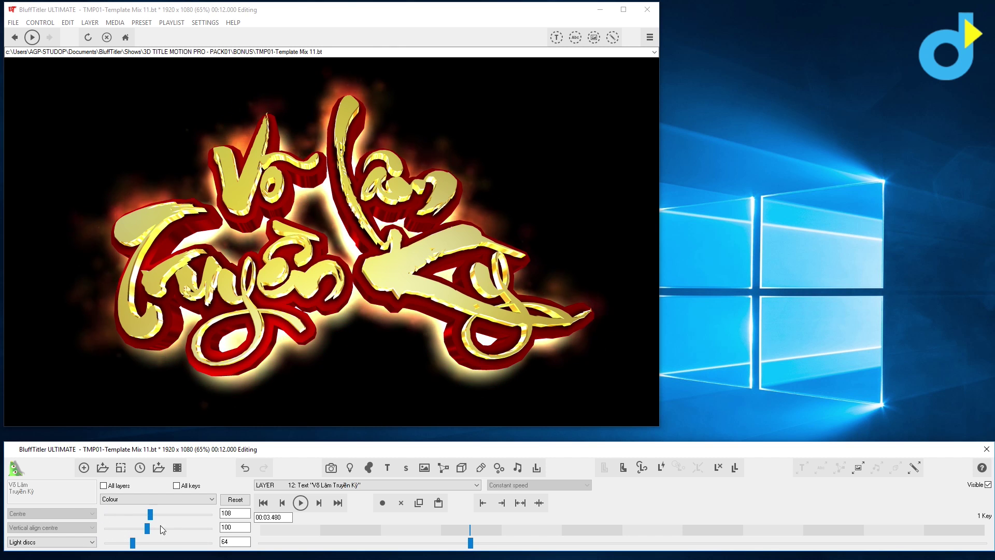
{"action": "left_click", "coordinate": [142, 528]}
{"action": "left_click", "coordinate": [145, 529]}
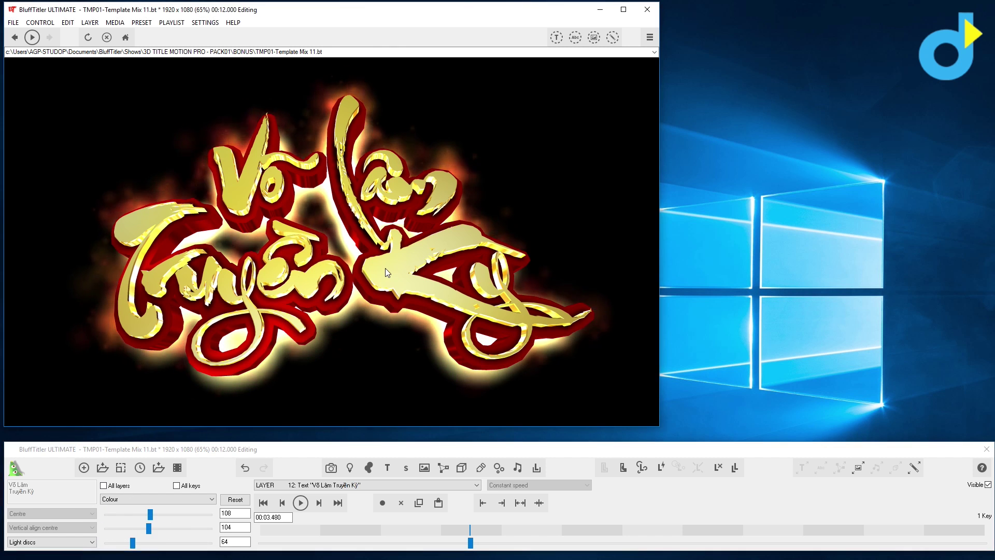
On the flaming Game layer, change the title to 'Game Show', then to 'Thư Pháp'.
{"action": "key", "text": "Page_Up"}
{"action": "key", "text": "Page_Up"}
{"action": "key", "text": "Page_Up"}
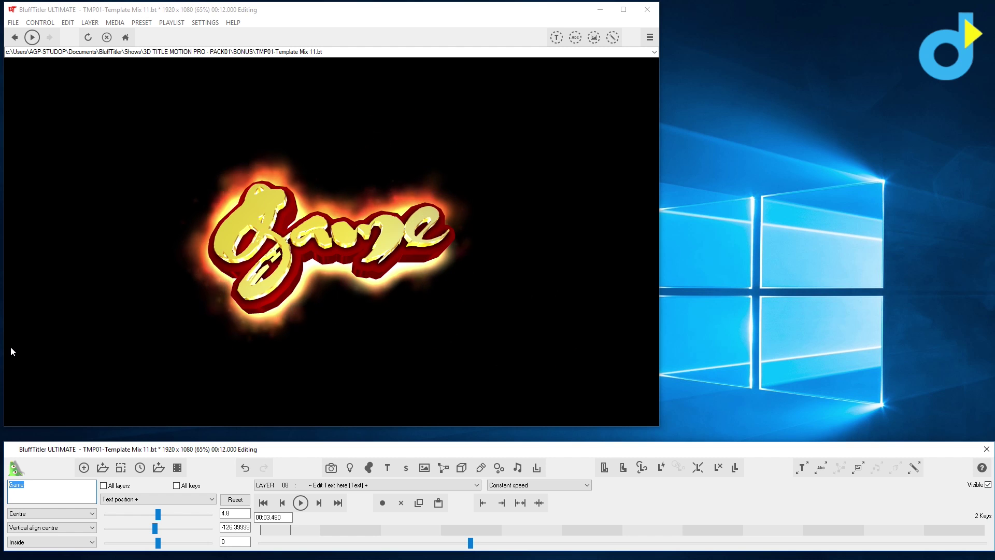
{"action": "key", "text": "Return"}
{"action": "type", "text": "Showw"}
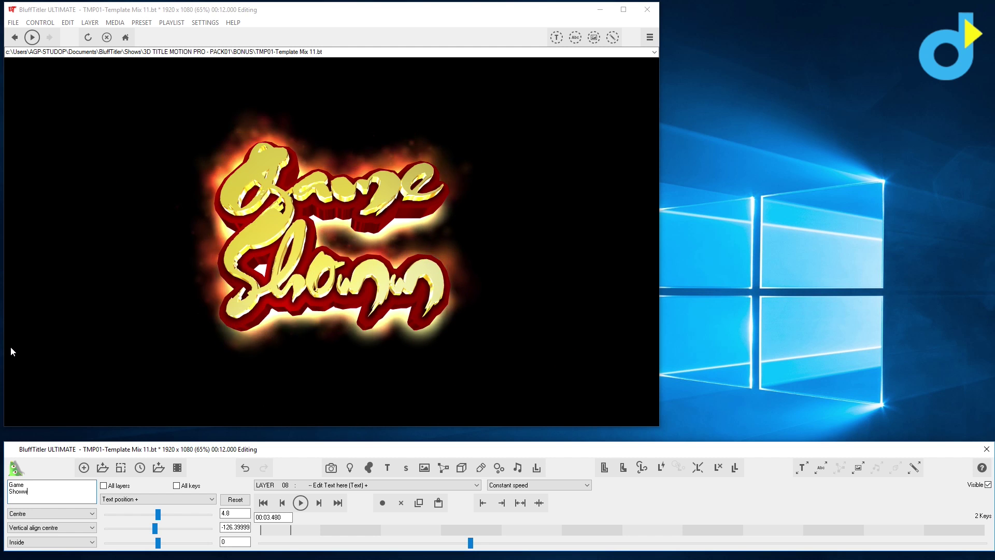
{"action": "key", "text": "ctrl+a"}
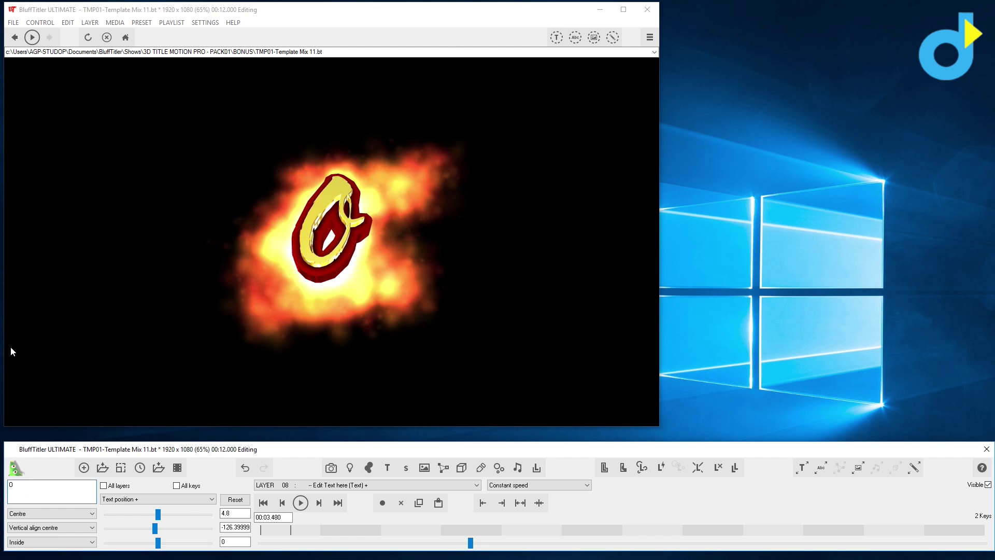
{"action": "key", "text": "ctrl+v"}
{"action": "type", "text": "Thư Pháp"}
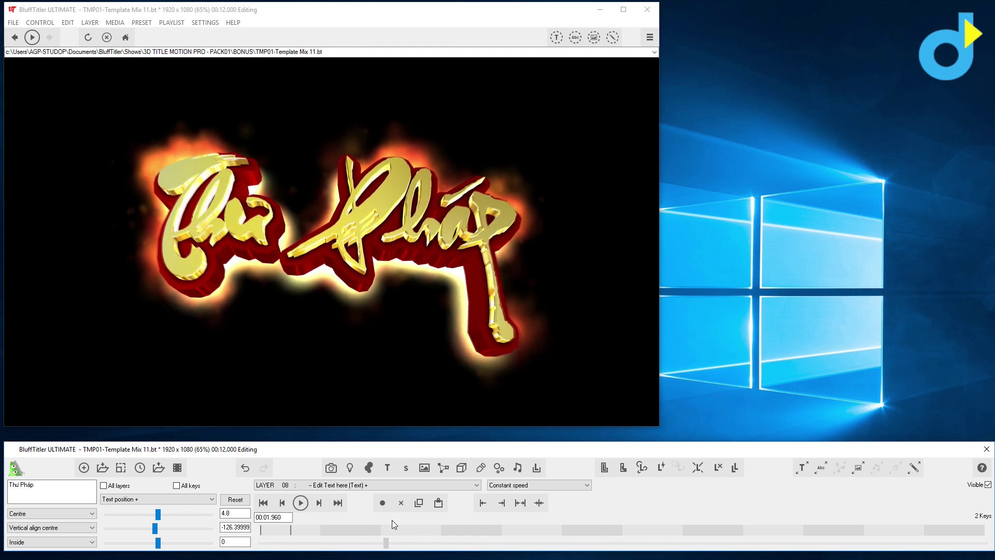
{"action": "left_click_drag", "start_coordinate": [465, 543], "coordinate": [260, 542]}
{"action": "left_click_drag", "start_coordinate": [34, 484], "coordinate": [2, 481]}
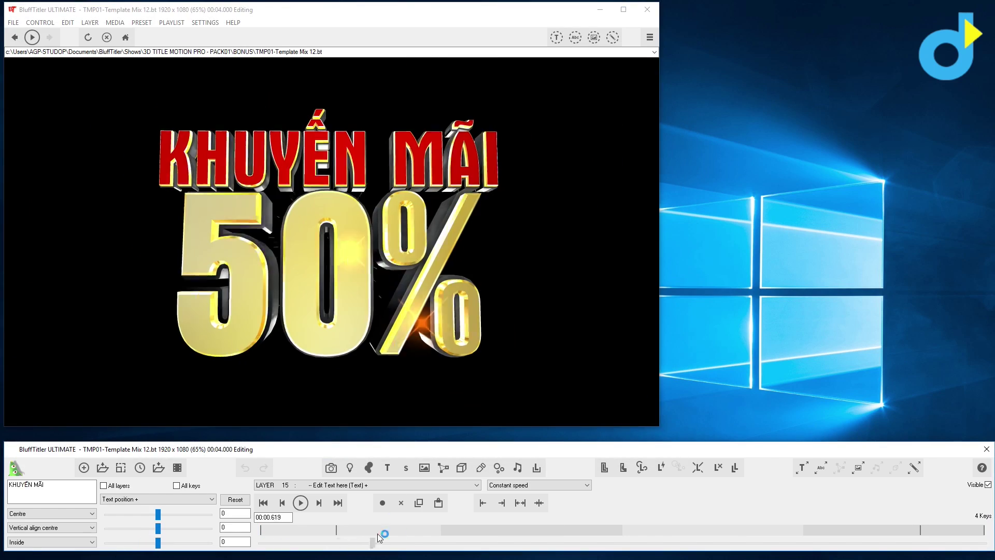
Retitle the 50% promo as PROMO, swing the camera, and open Template Mix 13.
{"action": "type", "text": "pro"}
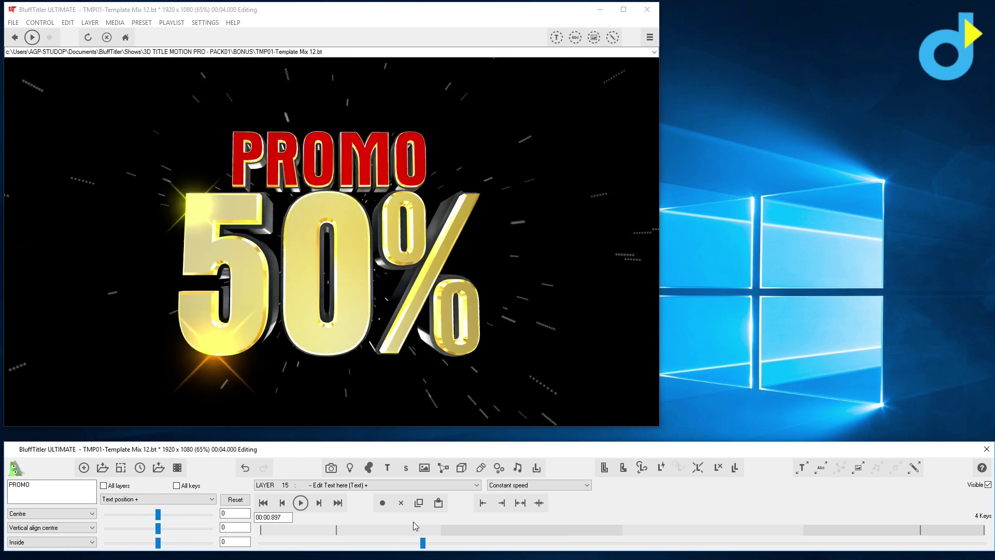
{"action": "left_click_drag", "start_coordinate": [439, 394], "coordinate": [446, 381]}
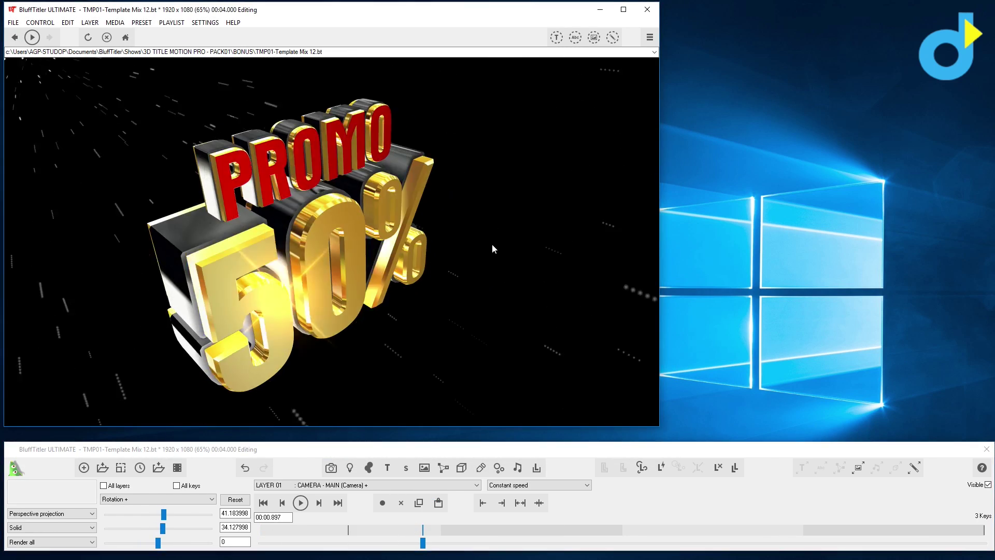
{"action": "key", "text": "ctrl+o"}
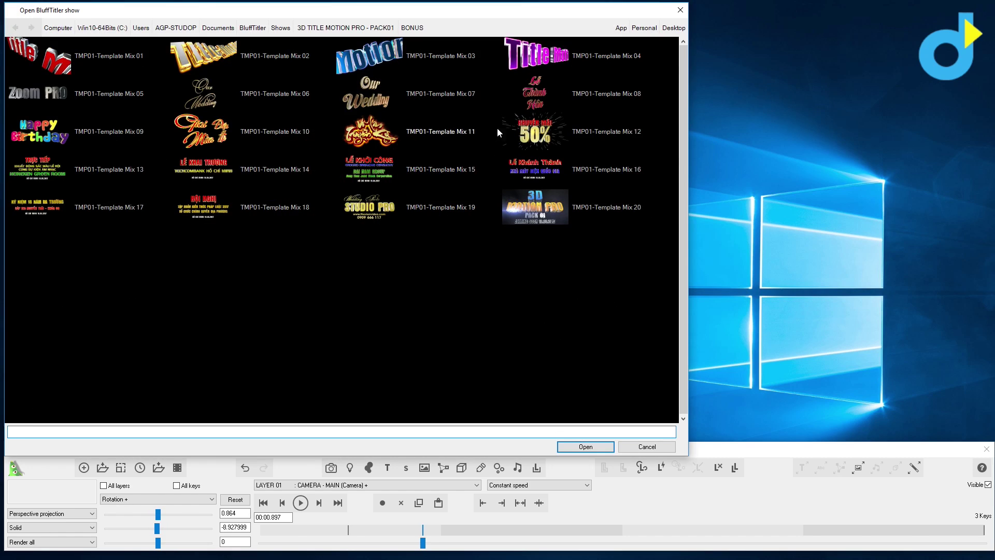
{"action": "double_click", "coordinate": [109, 170]}
{"action": "left_click", "coordinate": [511, 326]}
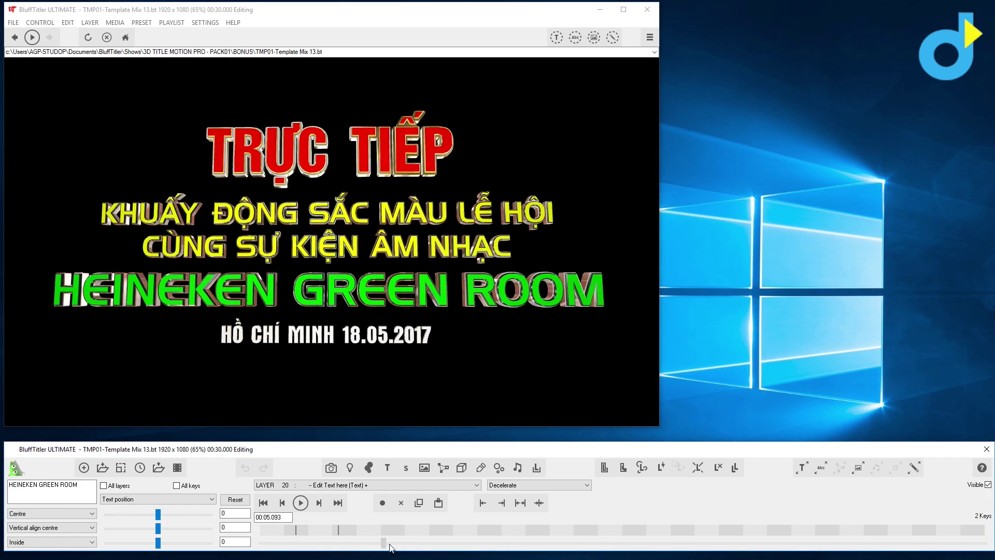
Open Template Mix 19 and recolour its STUDIO PRO letters pink, then move to Mix 20.
{"action": "key", "text": "ctrl+o"}
{"action": "double_click", "coordinate": [318, 244]}
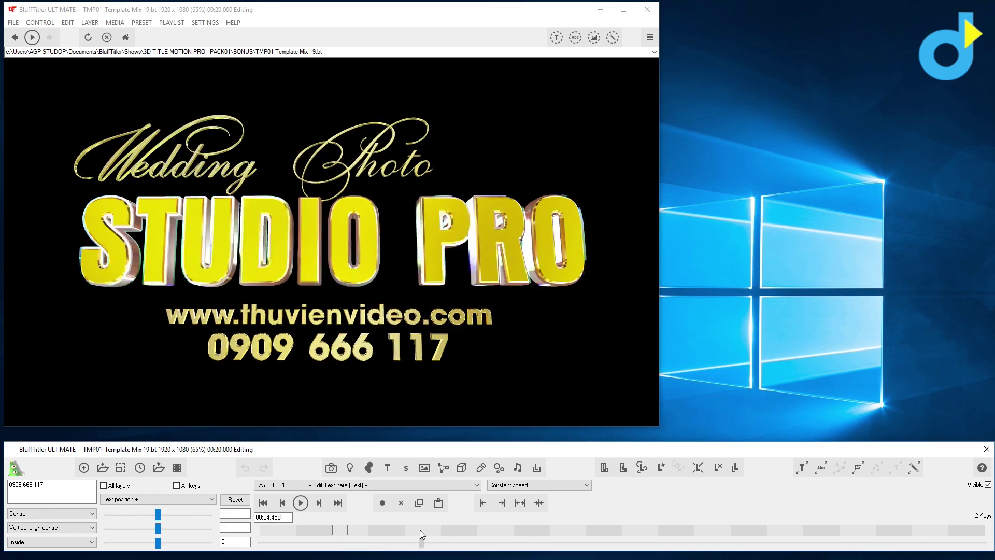
{"action": "mouse_move", "coordinate": [421, 532]}
{"action": "left_mouse_down"}
{"action": "mouse_move", "coordinate": [299, 532]}
{"action": "mouse_move", "coordinate": [427, 534]}
{"action": "left_mouse_up"}
{"action": "left_click", "coordinate": [146, 499]}
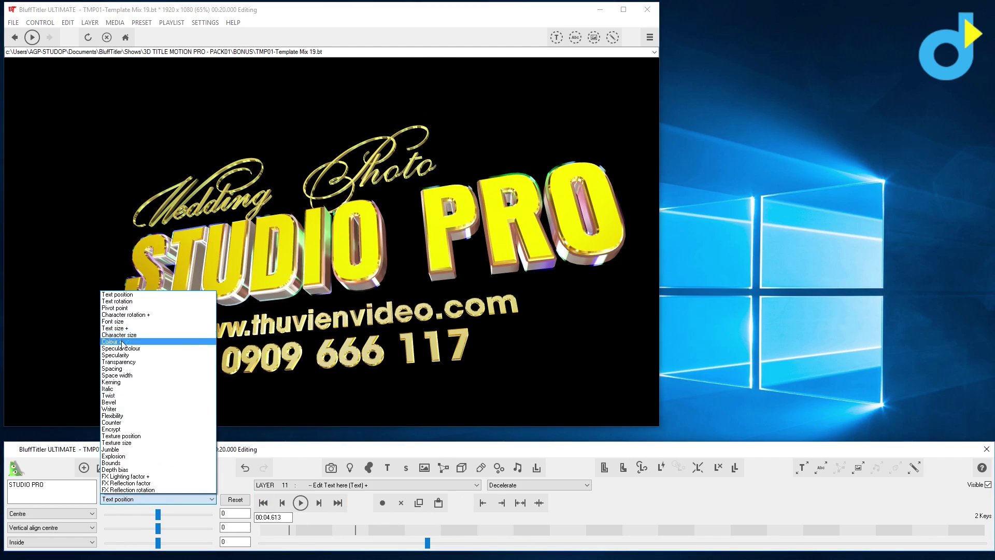
{"action": "left_click", "coordinate": [124, 321]}
{"action": "left_click_drag", "start_coordinate": [210, 513], "coordinate": [110, 515]}
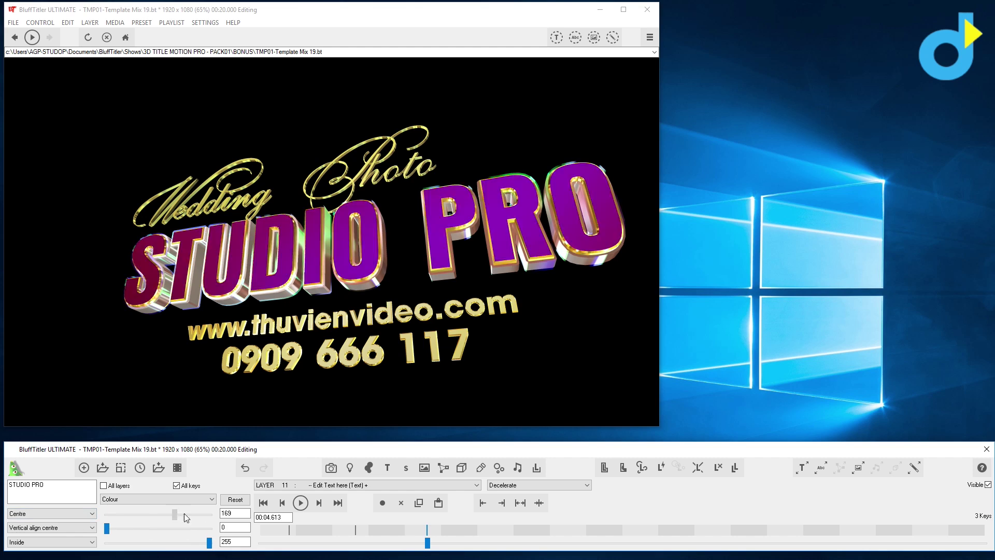
{"action": "left_click_drag", "start_coordinate": [427, 543], "coordinate": [418, 542]}
{"action": "key", "text": "ctrl+o"}
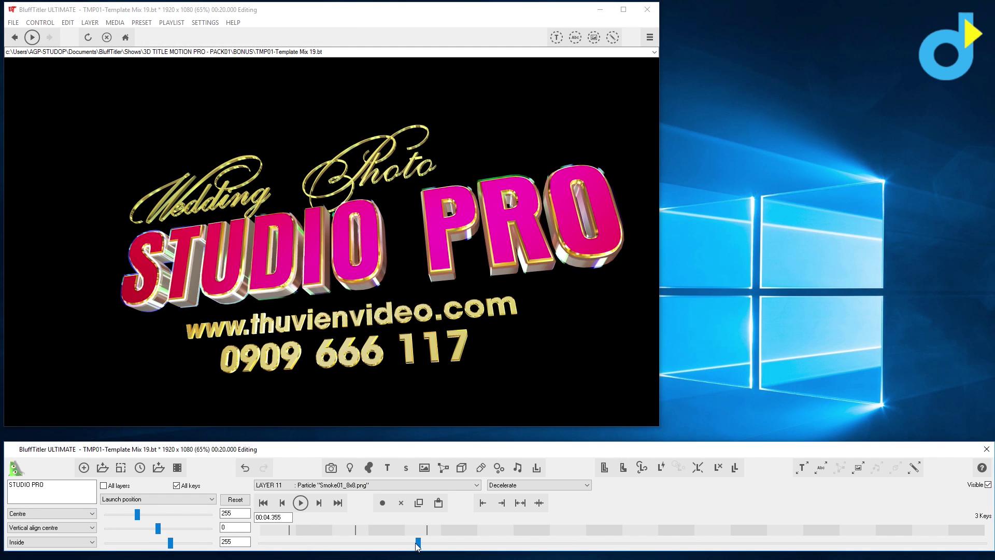
{"action": "key", "text": "Page_Down"}
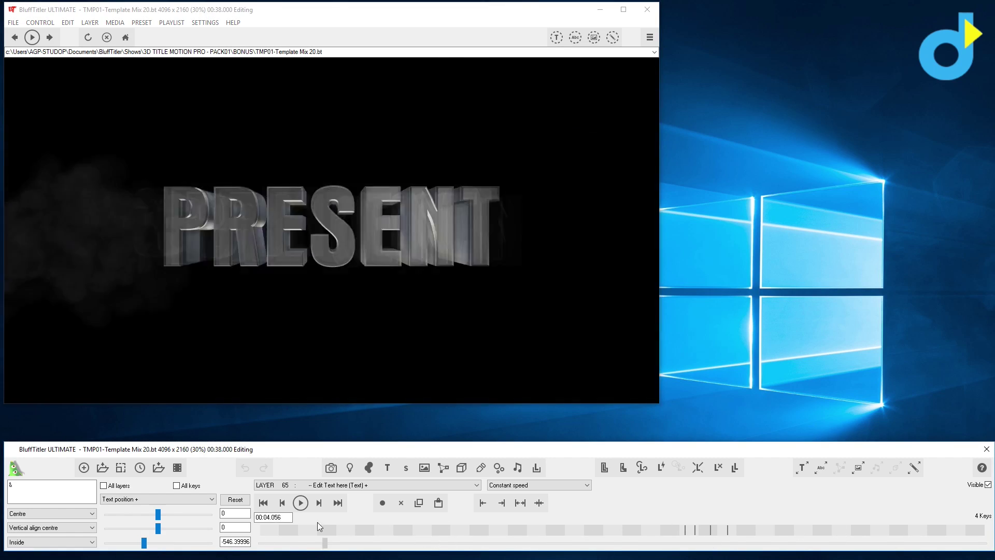
Replace the PRESENT title with HELLO via Change all texts and play it back.
{"action": "left_click", "coordinate": [300, 504]}
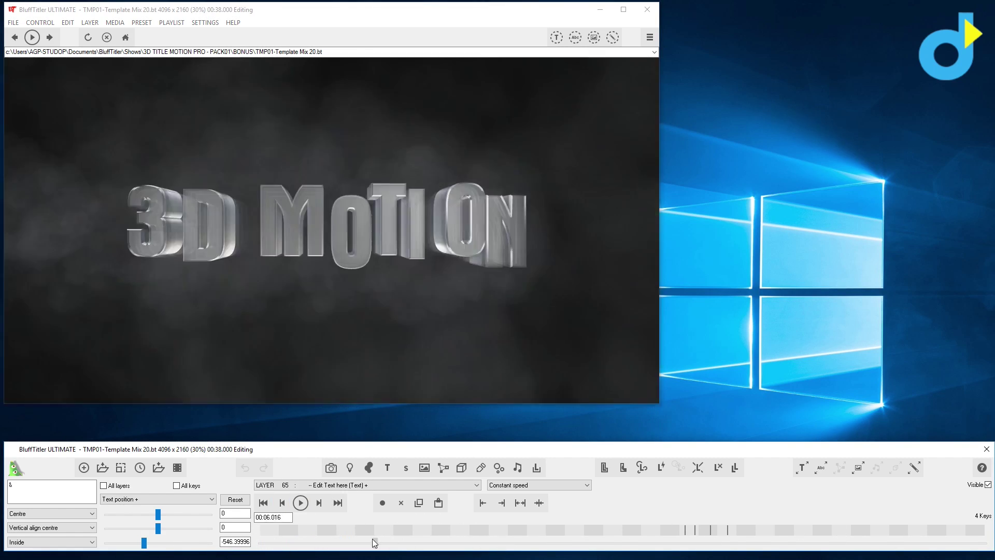
{"action": "left_click", "coordinate": [385, 540]}
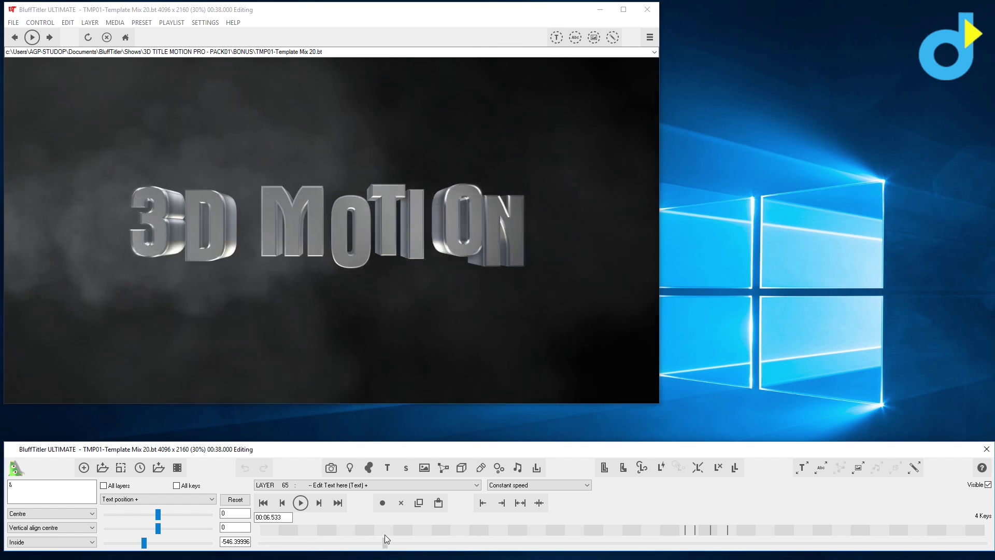
{"action": "left_click_drag", "start_coordinate": [385, 540], "coordinate": [344, 543]}
{"action": "double_click", "coordinate": [213, 226]}
{"action": "type", "text": "HELLO"}
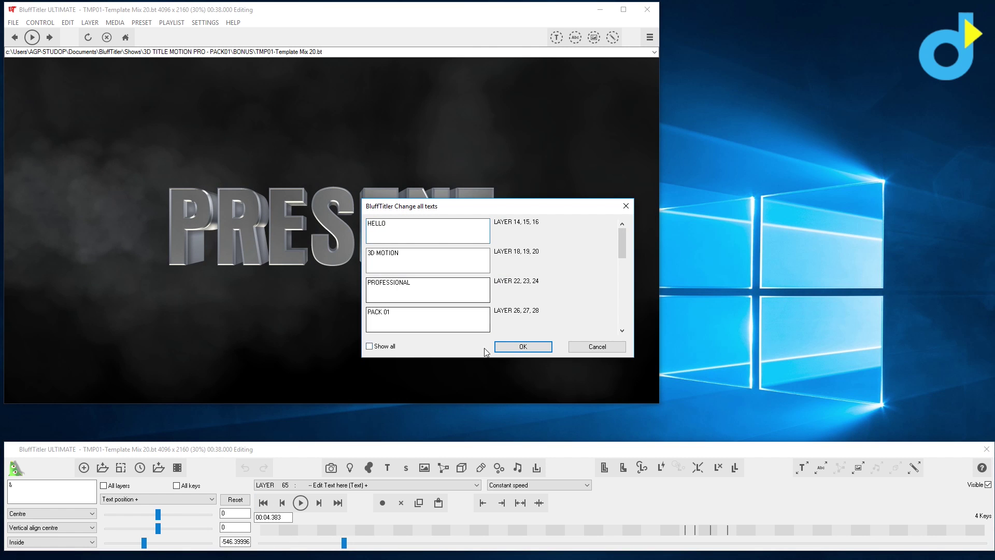
{"action": "key", "text": "Return"}
{"action": "left_click", "coordinate": [300, 503]}
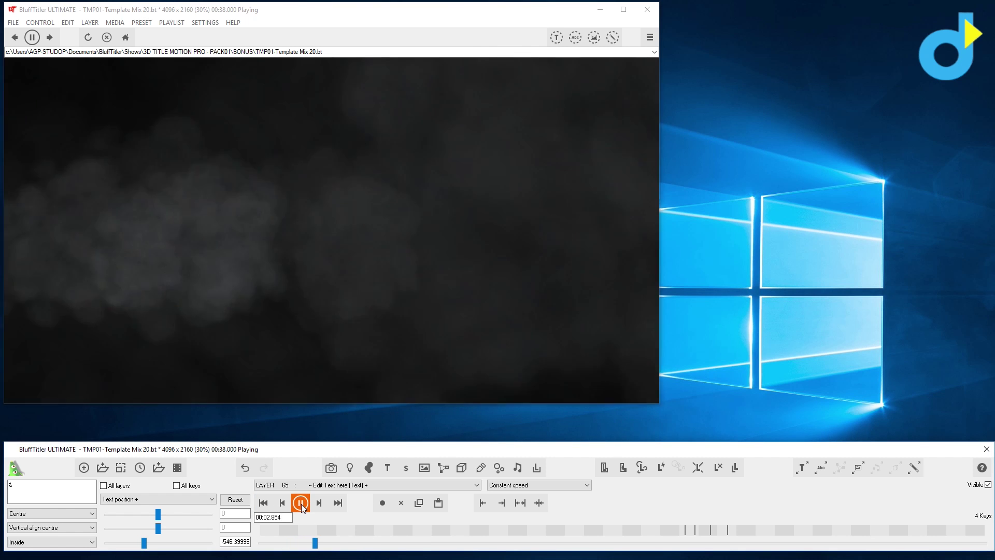
{"action": "left_click", "coordinate": [285, 518]}
Open the FORM PROJECT 4 CAMERA - EDIT show and add a traced picture layer.
{"action": "key", "text": "ctrl+o"}
{"action": "double_click", "coordinate": [303, 273]}
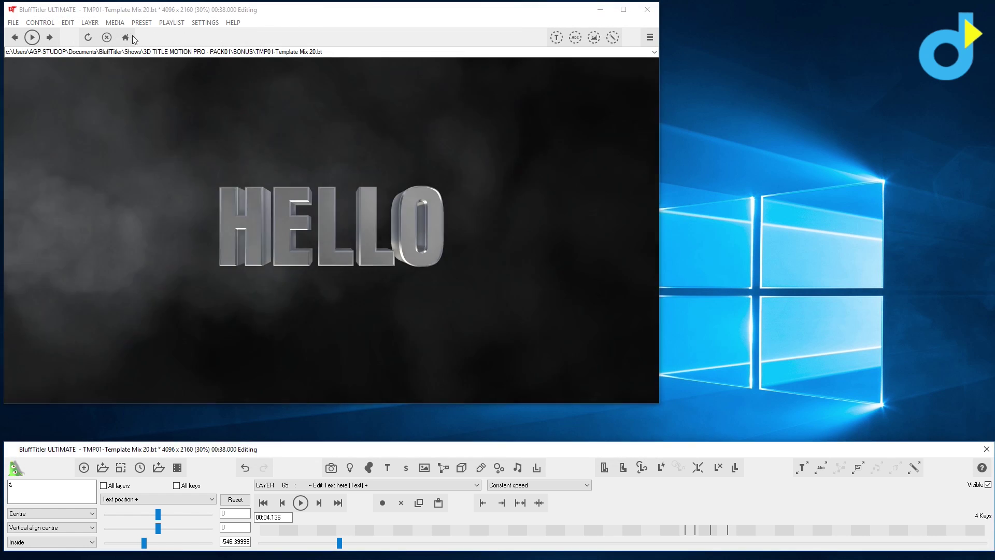
{"action": "left_click", "coordinate": [90, 22]}
{"action": "left_click", "coordinate": [104, 31]}
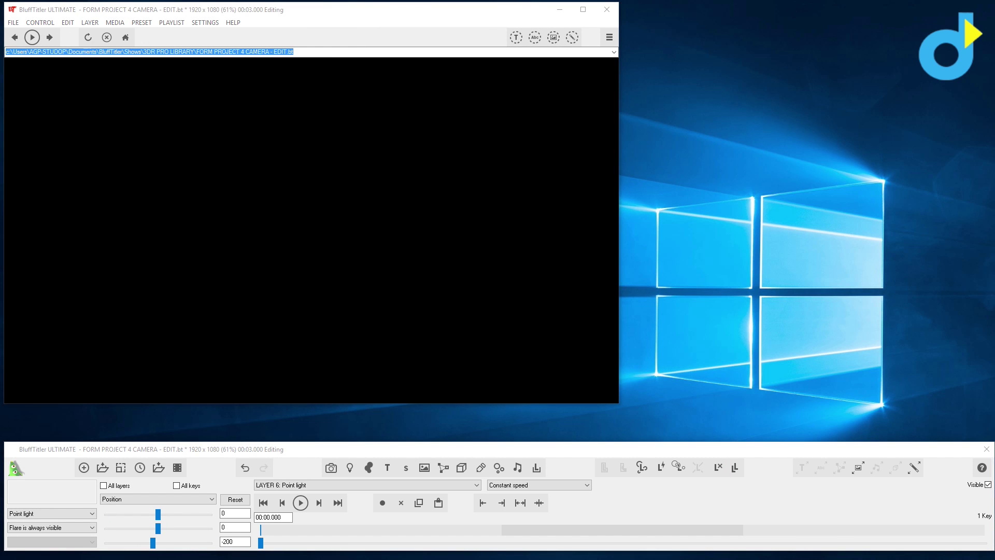
Load the NBC peacock logo as a traced picture and apply the DarkBlue gradient background.
{"action": "double_click", "coordinate": [328, 119]}
{"action": "key", "text": "ctrl+p"}
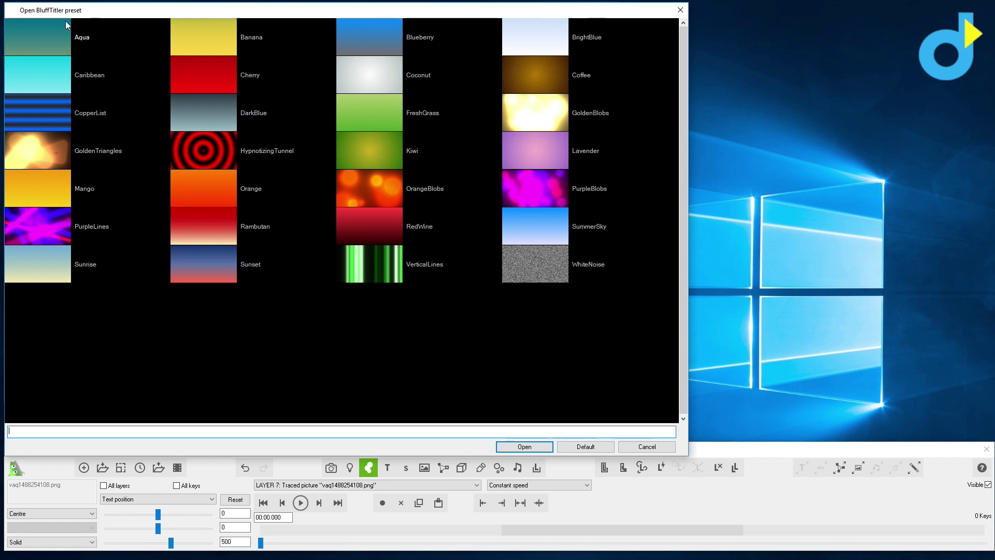
{"action": "double_click", "coordinate": [195, 113]}
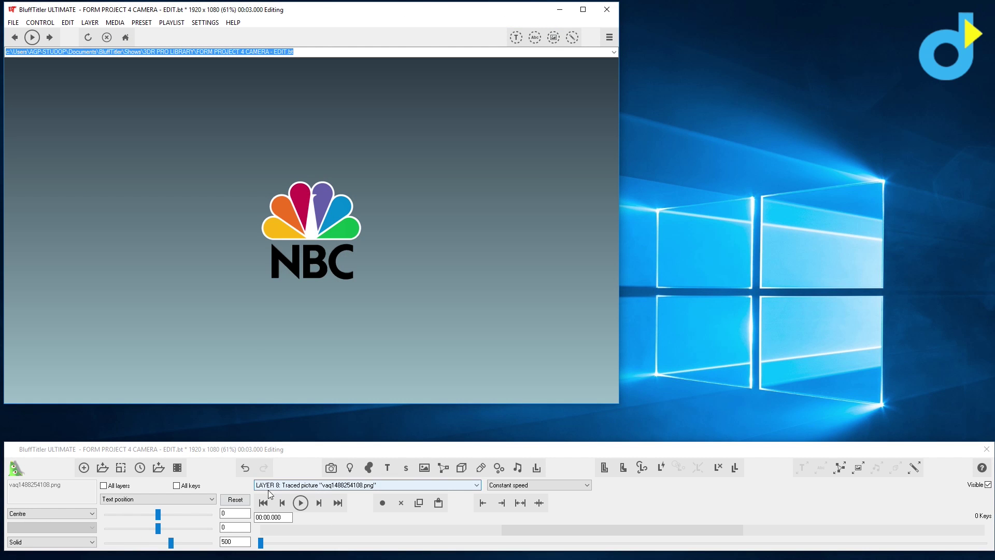
Tilt the NBC logo to a new 3D angle by adjusting its rotation.
{"action": "left_click_drag", "start_coordinate": [477, 250], "coordinate": [201, 234]}
{"action": "left_click", "coordinate": [158, 499]}
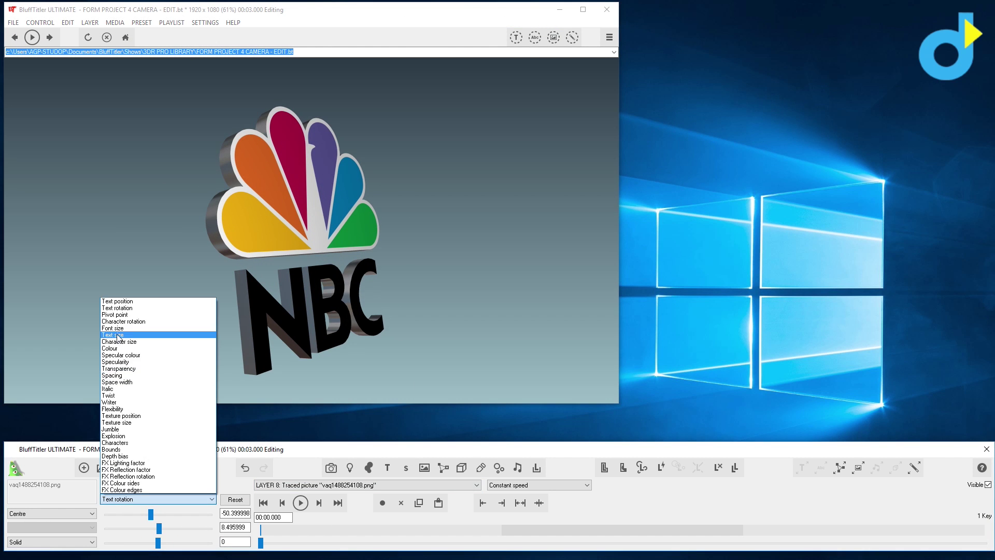
{"action": "left_click_drag", "start_coordinate": [298, 268], "coordinate": [163, 189]}
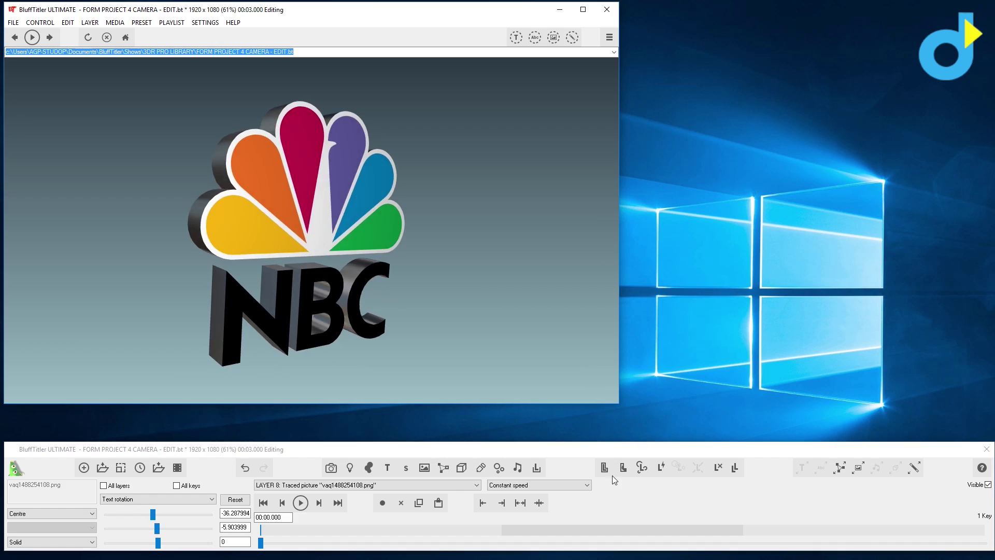
{"action": "left_click", "coordinate": [604, 468]}
{"action": "scroll", "coordinate": [282, 312], "scroll_direction": "down", "scroll_amount": 5}
Apply the Outline Straight Bevel 07, Stroked 08 and then the gold Mirror 05 preset to the NBC logo.
{"action": "scroll", "coordinate": [295, 305], "scroll_direction": "down", "scroll_amount": 5}
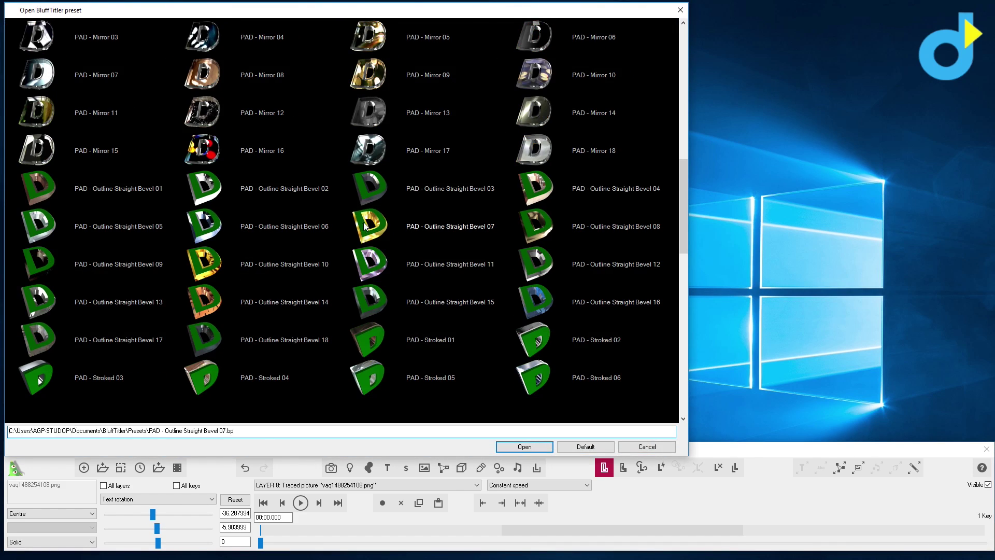
{"action": "double_click", "coordinate": [364, 226]}
{"action": "left_click", "coordinate": [604, 467]}
{"action": "scroll", "coordinate": [505, 225], "scroll_direction": "down", "scroll_amount": 3}
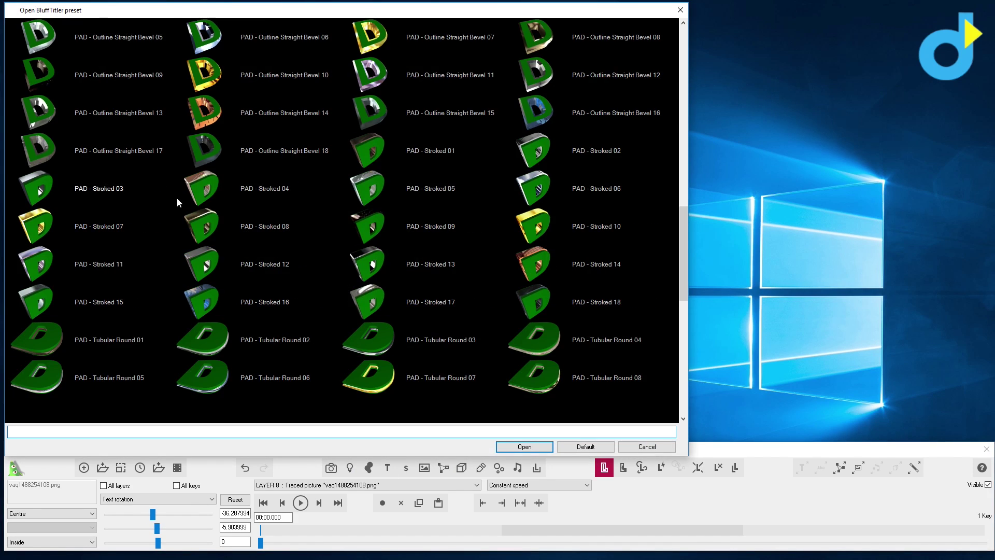
{"action": "double_click", "coordinate": [198, 223]}
{"action": "key", "text": "ctrl+p"}
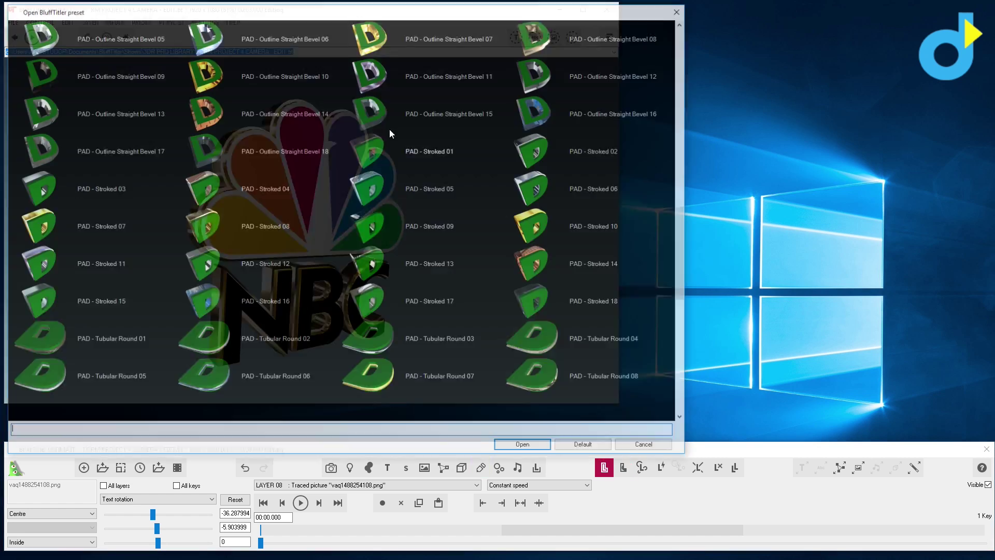
{"action": "scroll", "coordinate": [344, 157], "scroll_direction": "up", "scroll_amount": 5}
{"action": "double_click", "coordinate": [357, 158]}
Rotate the NBC logo edge-on and browse the preset library without applying anything.
{"action": "mouse_move", "coordinate": [311, 249]}
{"action": "left_mouse_down"}
{"action": "mouse_move", "coordinate": [280, 205]}
{"action": "mouse_move", "coordinate": [251, 235]}
{"action": "left_mouse_up"}
{"action": "key", "text": "ctrl+p"}
{"action": "scroll", "coordinate": [390, 288], "scroll_direction": "down", "scroll_amount": 5}
{"action": "scroll", "coordinate": [394, 223], "scroll_direction": "down", "scroll_amount": 3}
{"action": "scroll", "coordinate": [397, 160], "scroll_direction": "up", "scroll_amount": 3}
{"action": "scroll", "coordinate": [216, 136], "scroll_direction": "down", "scroll_amount": 1}
{"action": "scroll", "coordinate": [578, 191], "scroll_direction": "down", "scroll_amount": 2}
{"action": "key", "text": "Escape"}
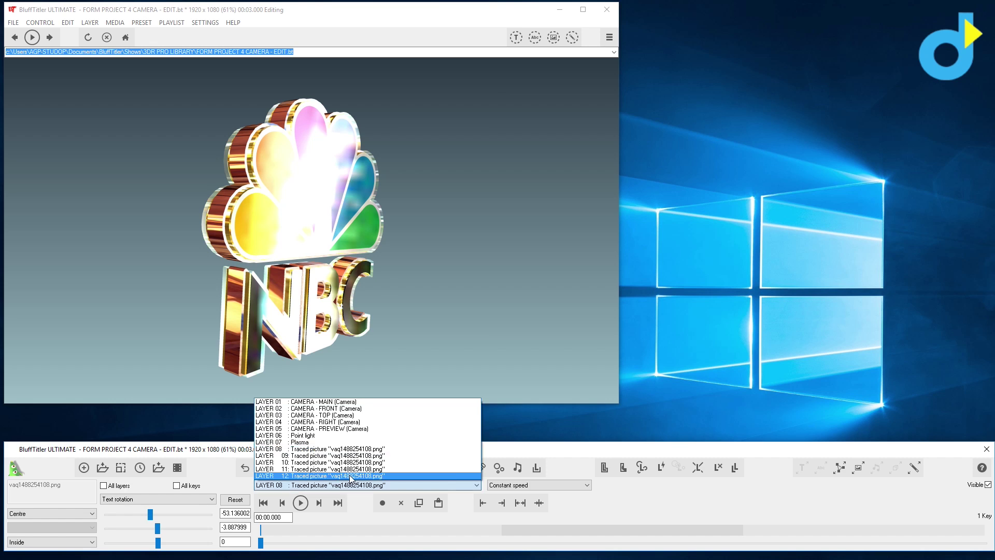
Try widening the stroke on LAYER 12, then undo the stroke edits.
{"action": "left_click", "coordinate": [351, 477]}
{"action": "left_click", "coordinate": [135, 499]}
{"action": "mouse_move", "coordinate": [123, 514]}
{"action": "left_mouse_down"}
{"action": "mouse_move", "coordinate": [132, 512]}
{"action": "mouse_move", "coordinate": [105, 527]}
{"action": "left_mouse_up"}
{"action": "key", "text": "ctrl+z"}
{"action": "key", "text": "ctrl+z"}
{"action": "key", "text": "ctrl+z"}
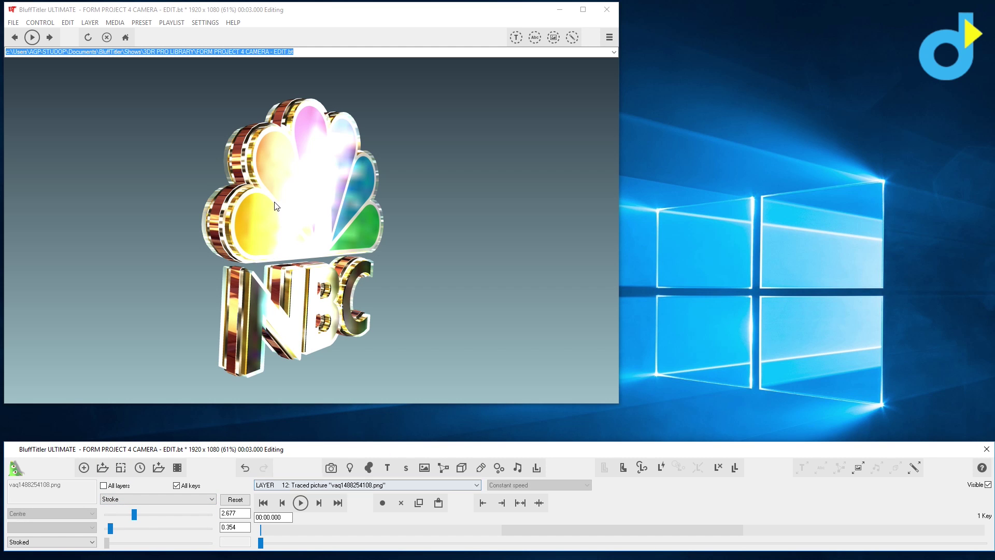
{"action": "left_click", "coordinate": [396, 198]}
{"action": "left_click", "coordinate": [364, 487]}
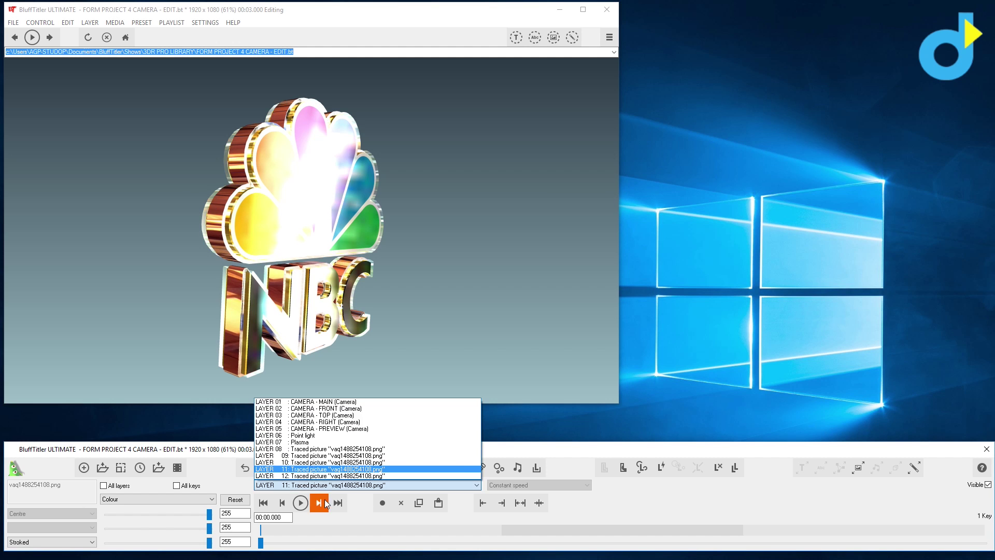
Turn the logo to a side view and slightly lower LAYER 12's second stroke value.
{"action": "left_click", "coordinate": [311, 441]}
{"action": "mouse_move", "coordinate": [217, 313]}
{"action": "left_mouse_down"}
{"action": "mouse_move", "coordinate": [485, 345]}
{"action": "mouse_move", "coordinate": [326, 224]}
{"action": "left_mouse_up"}
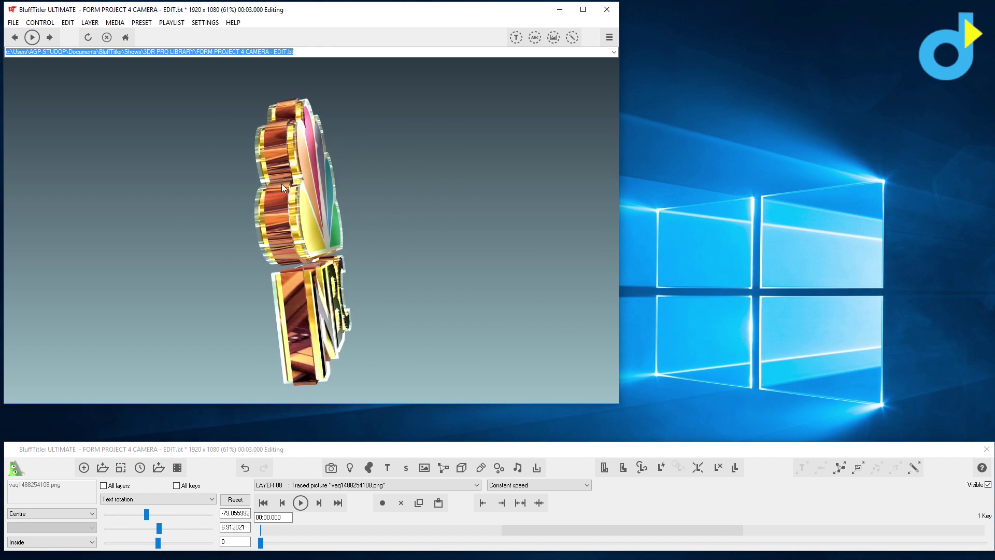
{"action": "left_click", "coordinate": [202, 510]}
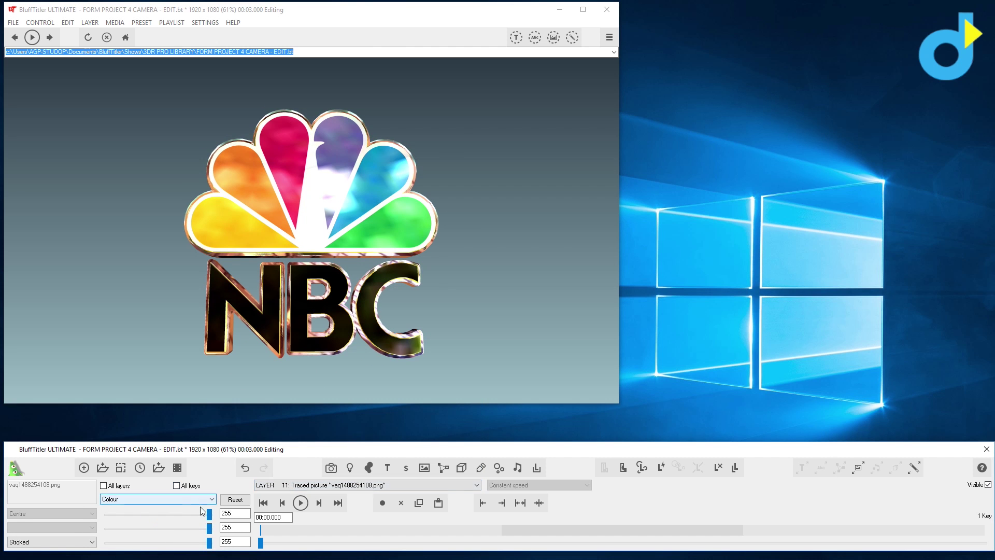
{"action": "left_click", "coordinate": [311, 475]}
{"action": "left_click", "coordinate": [152, 499]}
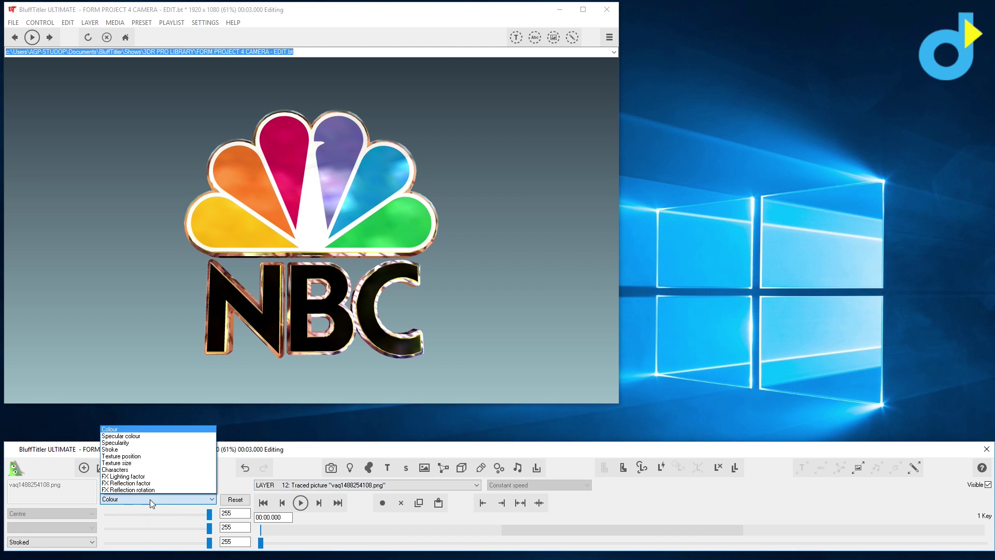
{"action": "left_click", "coordinate": [108, 530]}
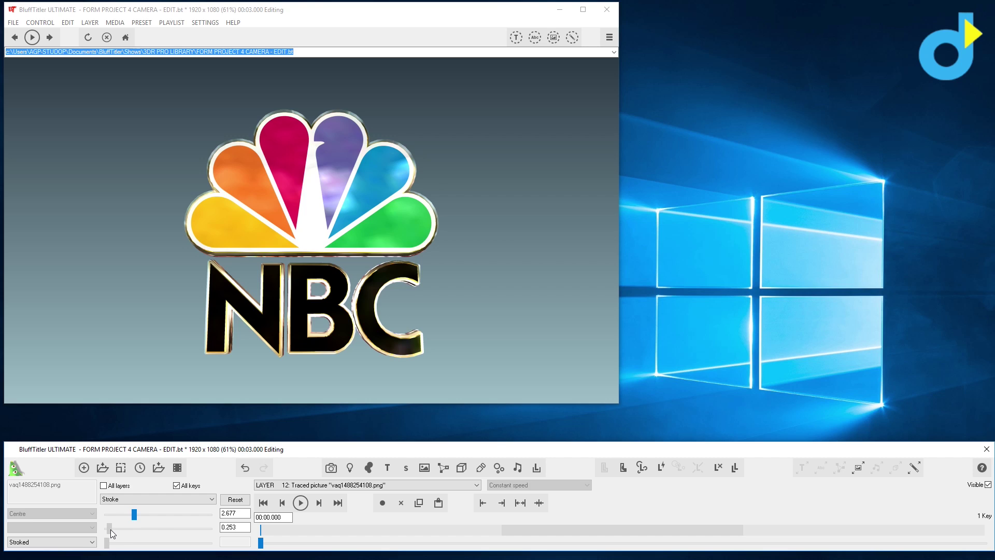
Select LAYER 08, rotate the whole logo to an angled view, and bring up the preset library.
{"action": "left_click", "coordinate": [315, 484]}
{"action": "left_click", "coordinate": [314, 449]}
{"action": "left_click_drag", "start_coordinate": [467, 284], "coordinate": [306, 311]}
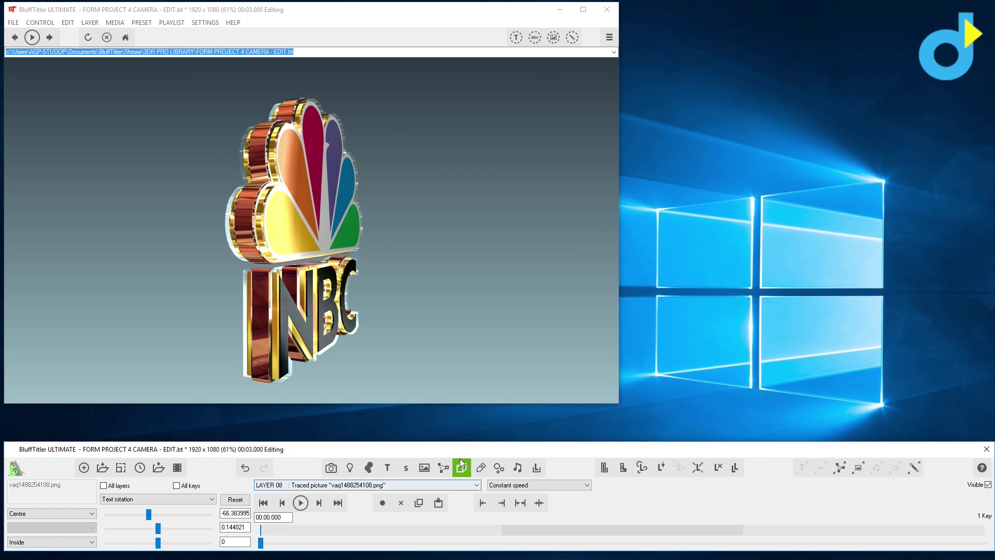
{"action": "left_click", "coordinate": [605, 467]}
{"action": "scroll", "coordinate": [279, 266], "scroll_direction": "up", "scroll_amount": 10}
{"action": "scroll", "coordinate": [279, 267], "scroll_direction": "up", "scroll_amount": 5}
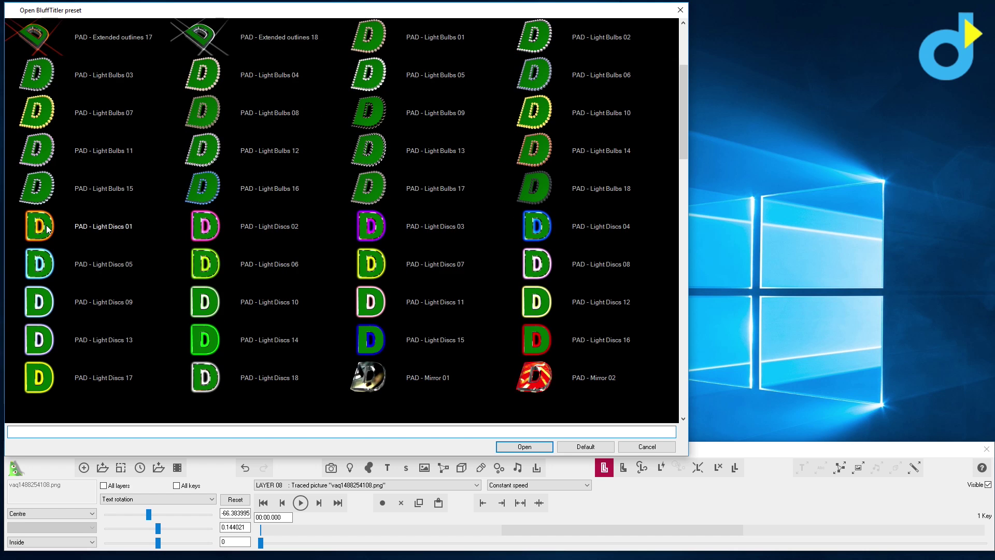
Close the preset library and shrink the light-disc glow using the Decoration size property.
{"action": "key", "text": "Escape"}
{"action": "left_click", "coordinate": [315, 485]}
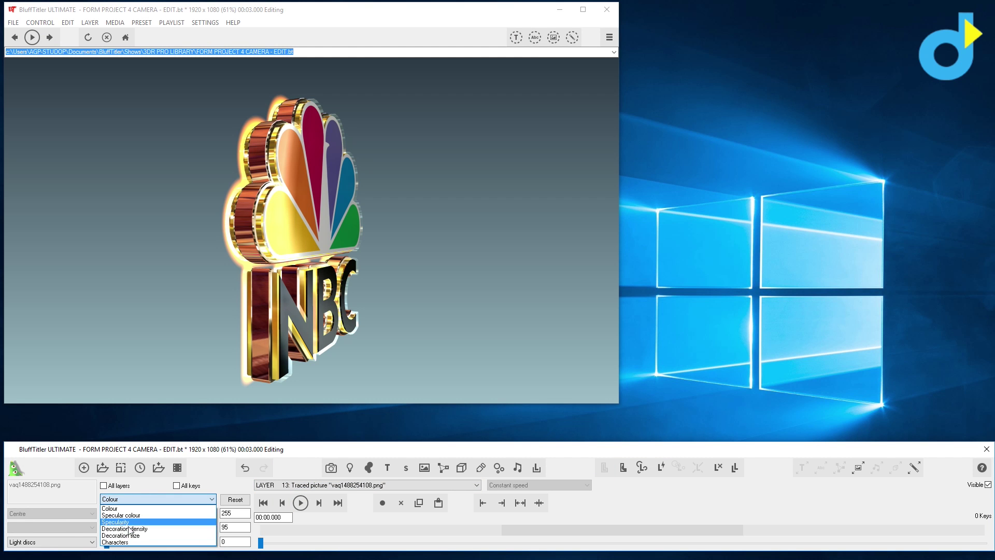
{"action": "left_click", "coordinate": [120, 534]}
{"action": "left_click", "coordinate": [176, 485]}
{"action": "mouse_move", "coordinate": [191, 514]}
{"action": "left_mouse_down"}
{"action": "mouse_move", "coordinate": [132, 514]}
{"action": "mouse_move", "coordinate": [141, 515]}
{"action": "left_mouse_up"}
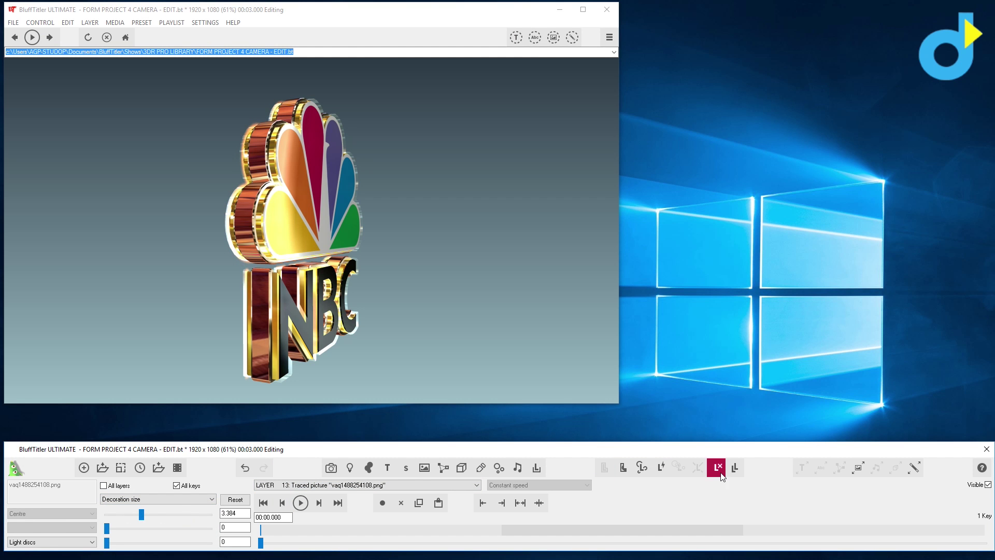
Check LAYER 12's Stroke and Colour properties.
{"action": "left_click", "coordinate": [158, 499]}
{"action": "left_click", "coordinate": [119, 458]}
{"action": "left_click", "coordinate": [303, 484]}
{"action": "left_click", "coordinate": [304, 476]}
{"action": "left_click", "coordinate": [123, 499]}
{"action": "left_click", "coordinate": [124, 435]}
Select layers 13 and 14 and set the light-disc Decoration size to about 5.4.
{"action": "left_click", "coordinate": [309, 485]}
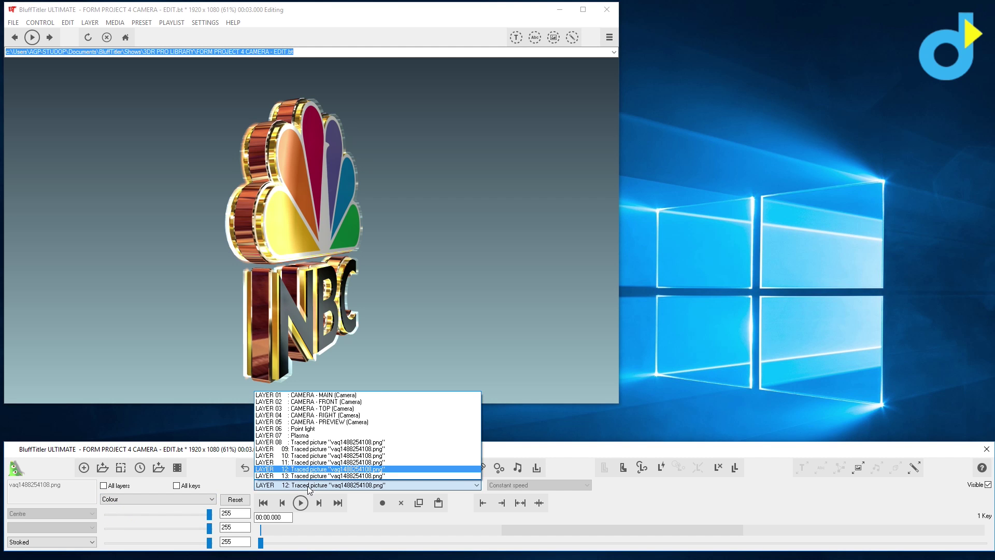
{"action": "left_click", "coordinate": [303, 486]}
{"action": "left_click", "coordinate": [731, 472]}
{"action": "left_click", "coordinate": [158, 498]}
{"action": "left_click", "coordinate": [107, 534]}
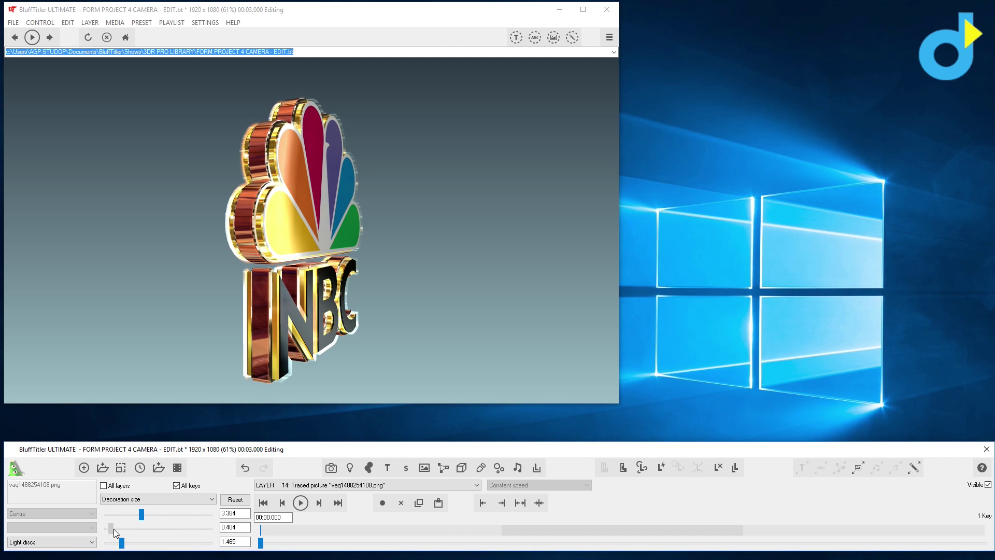
{"action": "left_click_drag", "start_coordinate": [142, 516], "coordinate": [163, 514]}
{"action": "left_click_drag", "start_coordinate": [123, 540], "coordinate": [124, 544]}
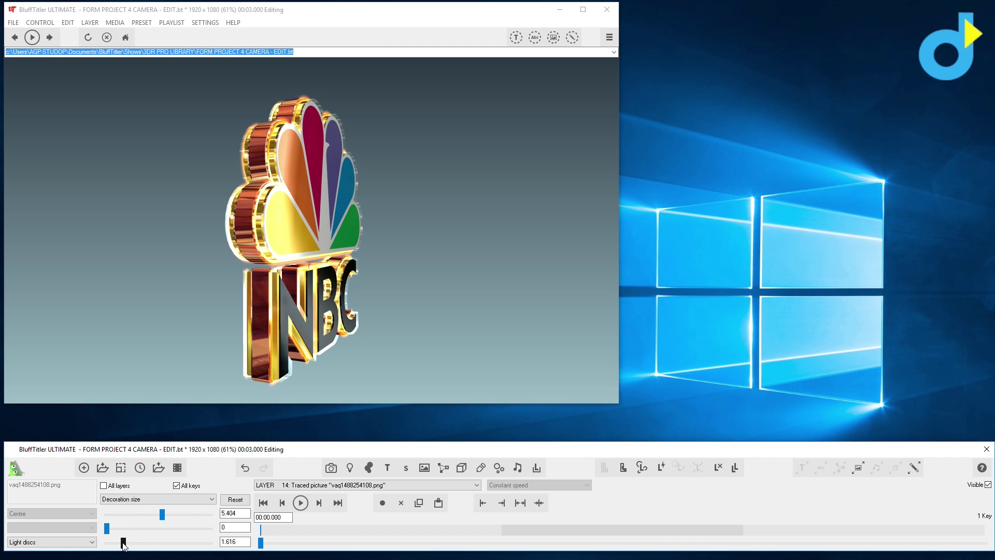
Select LAYER 08 and rotate the whole logo back to face front.
{"action": "left_click", "coordinate": [476, 485]}
{"action": "left_click", "coordinate": [290, 436]}
{"action": "mouse_move", "coordinate": [174, 269]}
{"action": "left_mouse_down"}
{"action": "mouse_move", "coordinate": [308, 124]}
{"action": "mouse_move", "coordinate": [115, 249]}
{"action": "left_mouse_up"}
{"action": "left_click", "coordinate": [156, 498]}
Raise LAYER 08's Text size depth and spin the NBC logo to a new angle.
{"action": "left_click", "coordinate": [476, 485]}
{"action": "left_click", "coordinate": [291, 435]}
{"action": "left_click", "coordinate": [156, 499]}
{"action": "left_click", "coordinate": [130, 336]}
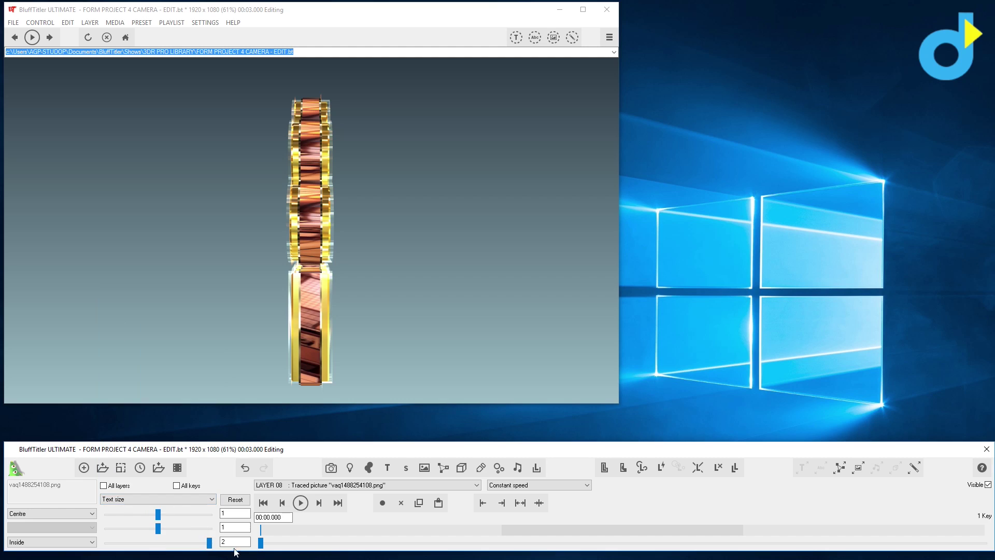
{"action": "left_click", "coordinate": [300, 490]}
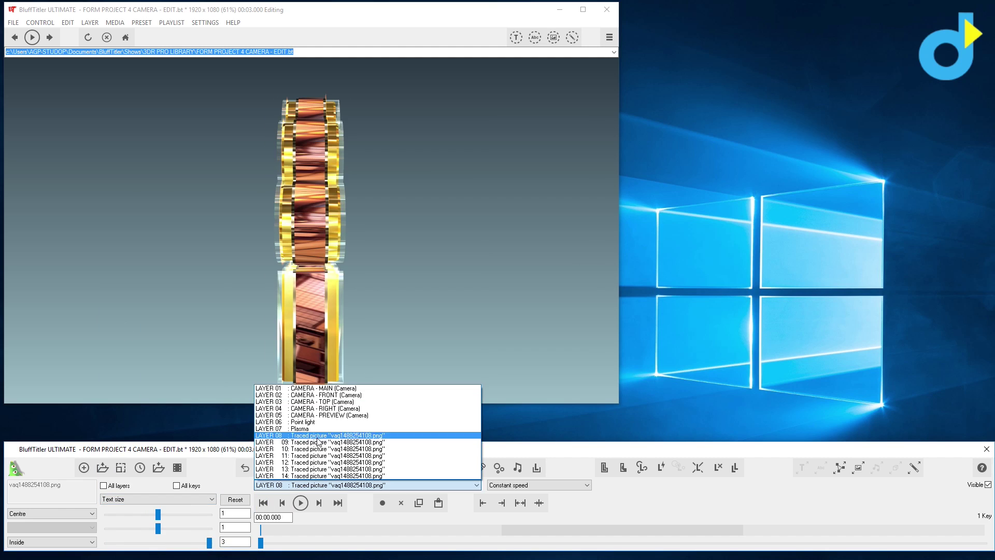
{"action": "left_click", "coordinate": [318, 441]}
{"action": "mouse_move", "coordinate": [487, 149]}
{"action": "left_mouse_down"}
{"action": "mouse_move", "coordinate": [74, 232]}
{"action": "mouse_move", "coordinate": [183, 279]}
{"action": "mouse_move", "coordinate": [284, 234]}
{"action": "left_mouse_up"}
Add bower-logo as a traced picture layer, dismissing the video capture device prompt.
{"action": "left_click", "coordinate": [90, 23]}
{"action": "mouse_move", "coordinate": [156, 35]}
{"action": "left_click", "coordinate": [280, 144]}
{"action": "left_click", "coordinate": [573, 316]}
{"action": "left_click", "coordinate": [115, 23]}
{"action": "left_click", "coordinate": [272, 95]}
{"action": "double_click", "coordinate": [279, 142]}
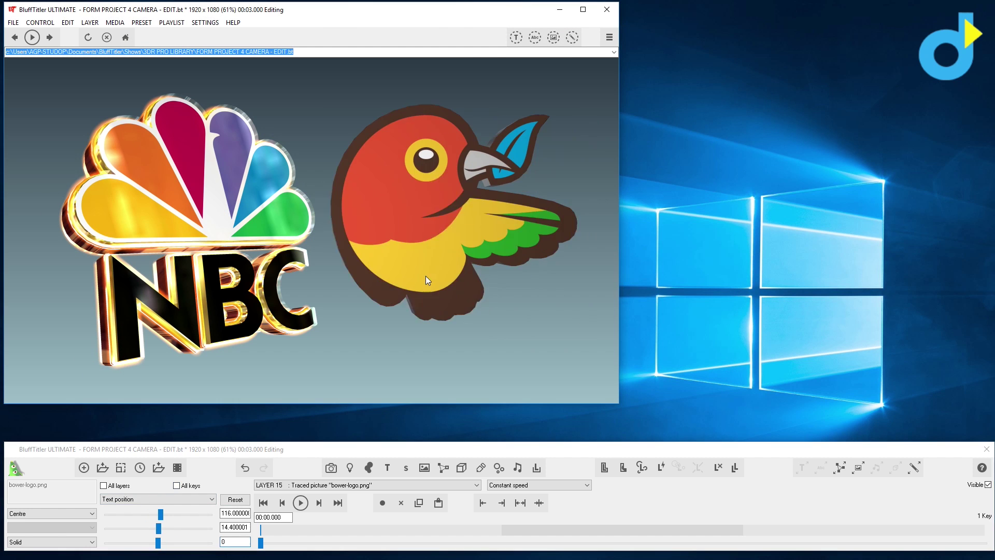
Apply a first preset to the bird and select layer 15.
{"action": "left_click", "coordinate": [603, 468]}
{"action": "double_click", "coordinate": [530, 228]}
{"action": "left_click", "coordinate": [156, 498]}
{"action": "left_click", "coordinate": [137, 336]}
{"action": "left_click", "coordinate": [660, 467]}
{"action": "left_click", "coordinate": [718, 467]}
Apply the purple Outline Straight Bevel 11 preset, then a silver bevelled-edge preset, to the bird.
{"action": "left_click", "coordinate": [603, 468]}
{"action": "double_click", "coordinate": [374, 231]}
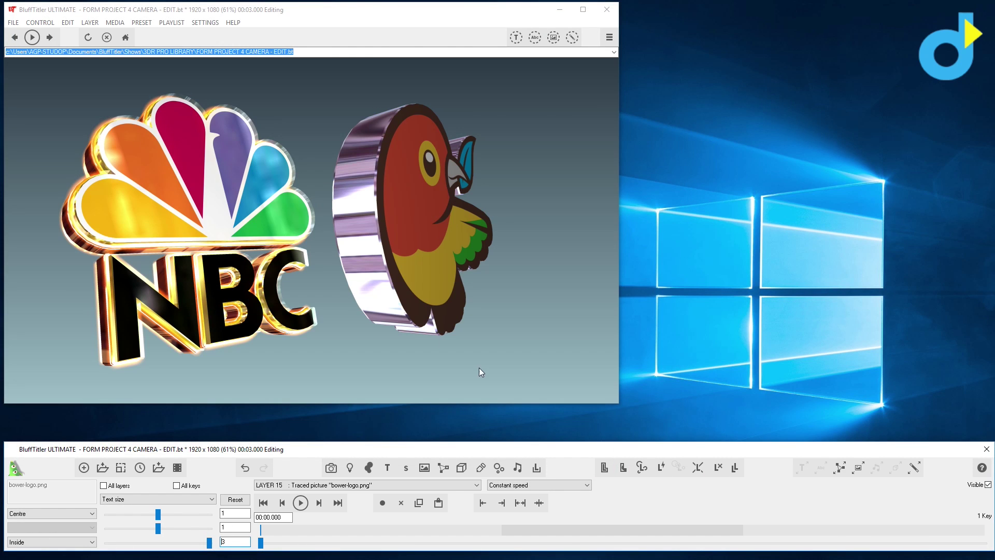
{"action": "left_click", "coordinate": [604, 468]}
{"action": "double_click", "coordinate": [368, 389]}
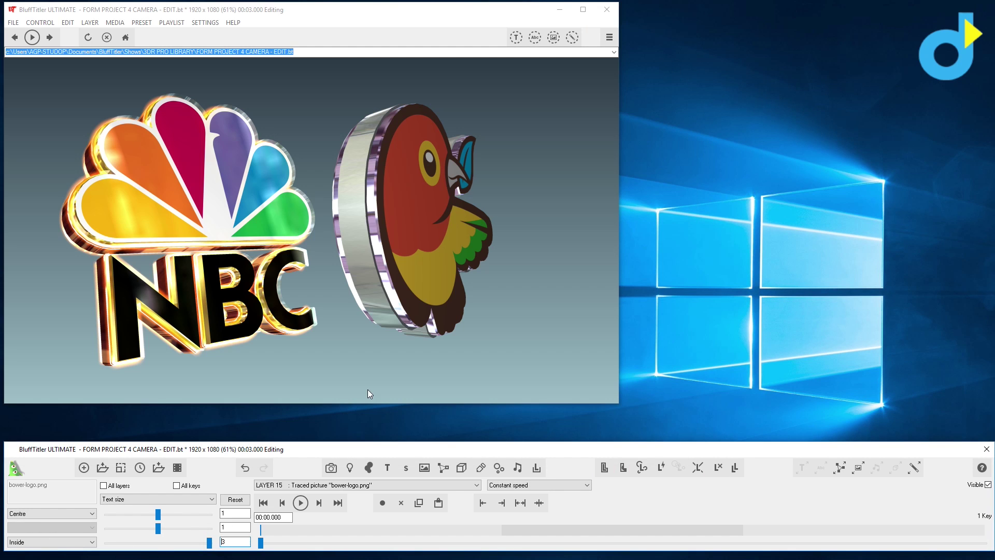
{"action": "left_click", "coordinate": [603, 468]}
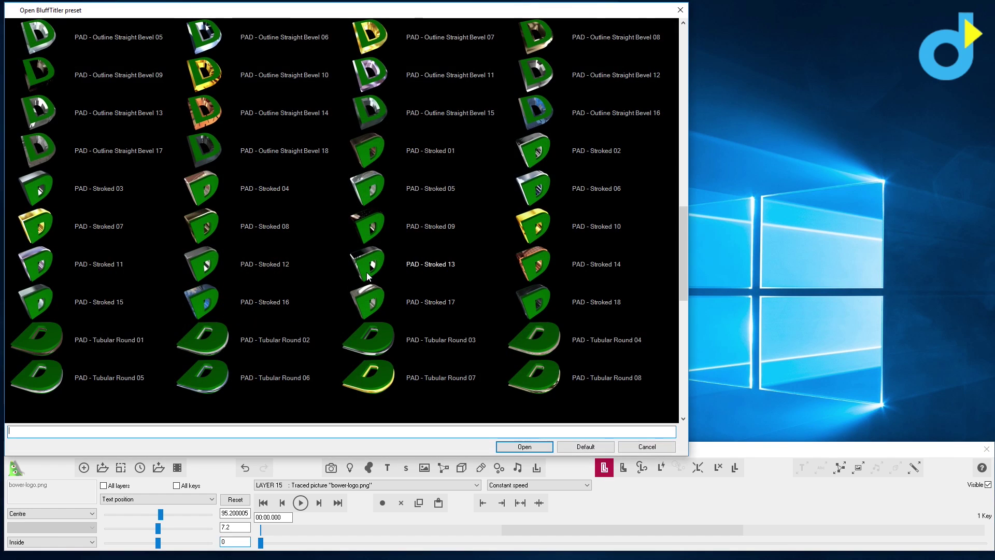
Apply two PAD - Stroked presets to the bird, rotating it after each.
{"action": "double_click", "coordinate": [542, 193]}
{"action": "left_click_drag", "start_coordinate": [415, 254], "coordinate": [409, 220]}
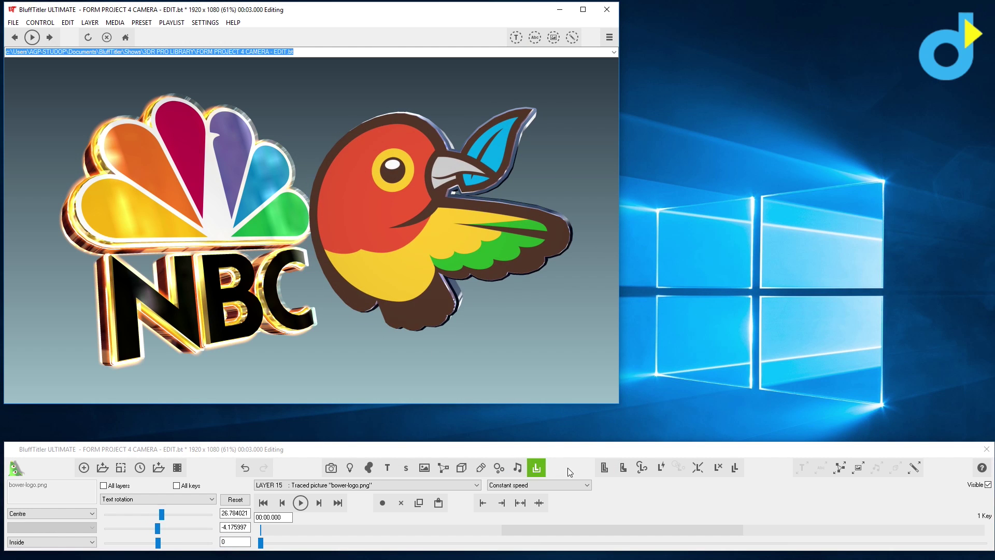
{"action": "left_click", "coordinate": [604, 468]}
{"action": "scroll", "coordinate": [397, 279], "scroll_direction": "up", "scroll_amount": 5}
{"action": "double_click", "coordinate": [360, 256]}
{"action": "mouse_move", "coordinate": [263, 294]}
{"action": "left_mouse_down"}
{"action": "mouse_move", "coordinate": [257, 266]}
{"action": "mouse_move", "coordinate": [529, 280]}
{"action": "mouse_move", "coordinate": [414, 290]}
{"action": "left_mouse_up"}
Turn layer 15's bird to a three-quarter angle and start the animation playing.
{"action": "left_click", "coordinate": [365, 485]}
{"action": "left_click", "coordinate": [368, 467]}
{"action": "left_click", "coordinate": [685, 452]}
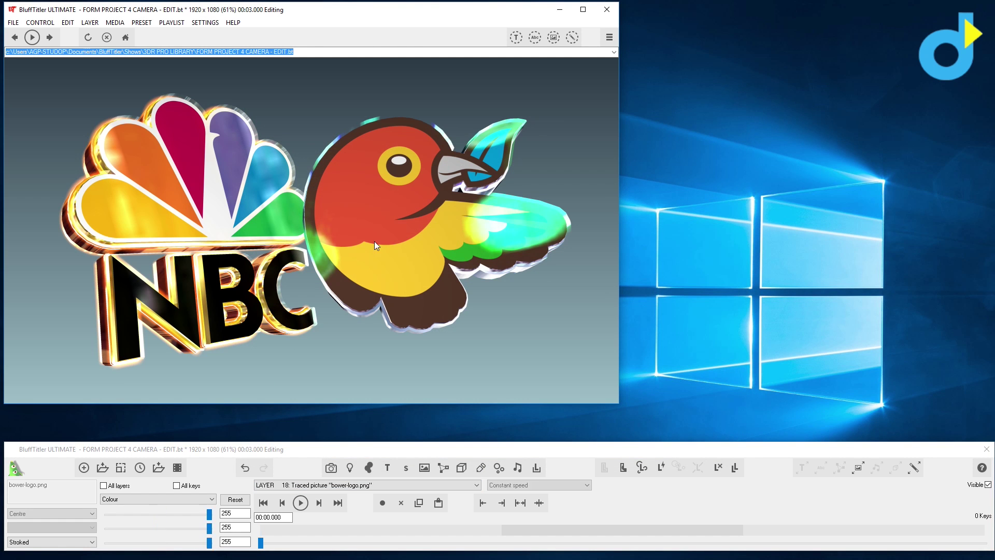
{"action": "left_click", "coordinate": [345, 485]}
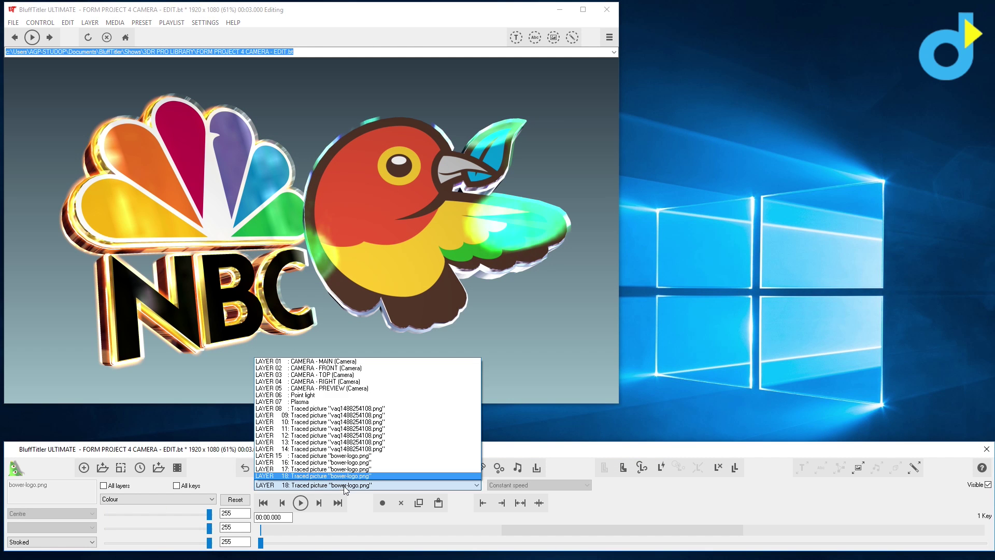
{"action": "left_click", "coordinate": [311, 444]}
{"action": "mouse_move", "coordinate": [427, 164]}
{"action": "left_mouse_down"}
{"action": "mouse_move", "coordinate": [512, 387]}
{"action": "mouse_move", "coordinate": [514, 205]}
{"action": "left_mouse_up"}
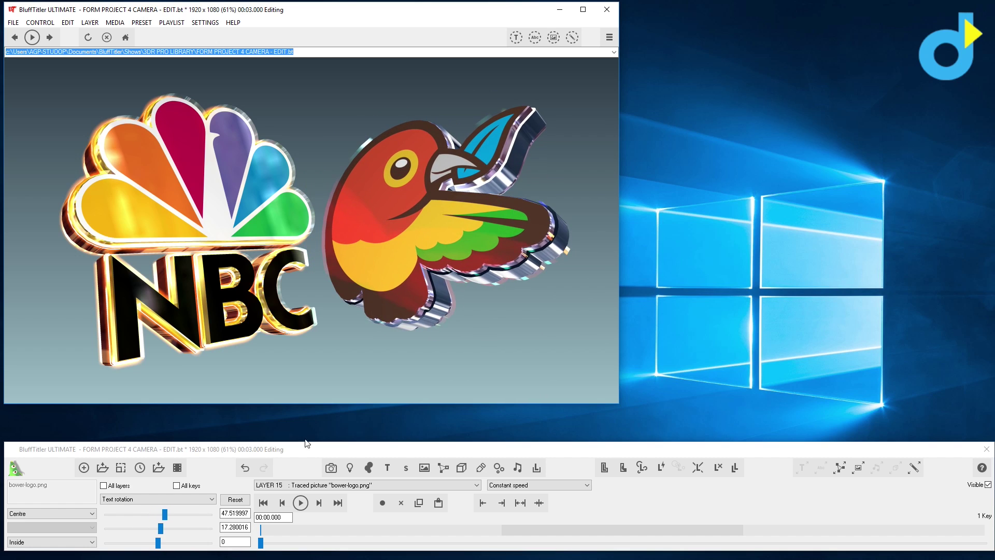
{"action": "scroll", "coordinate": [156, 499], "scroll_direction": "up", "scroll_amount": 1}
{"action": "left_click", "coordinate": [300, 503]}
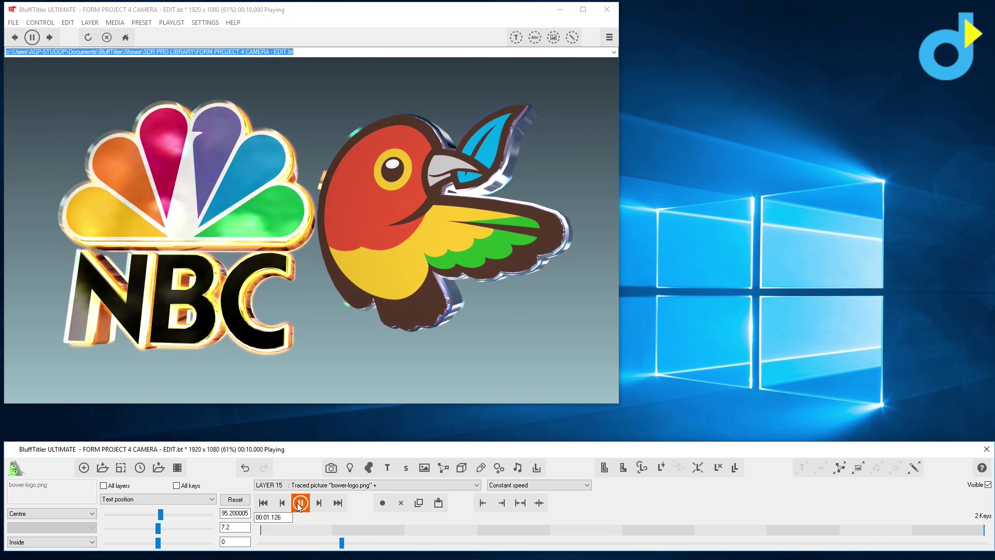